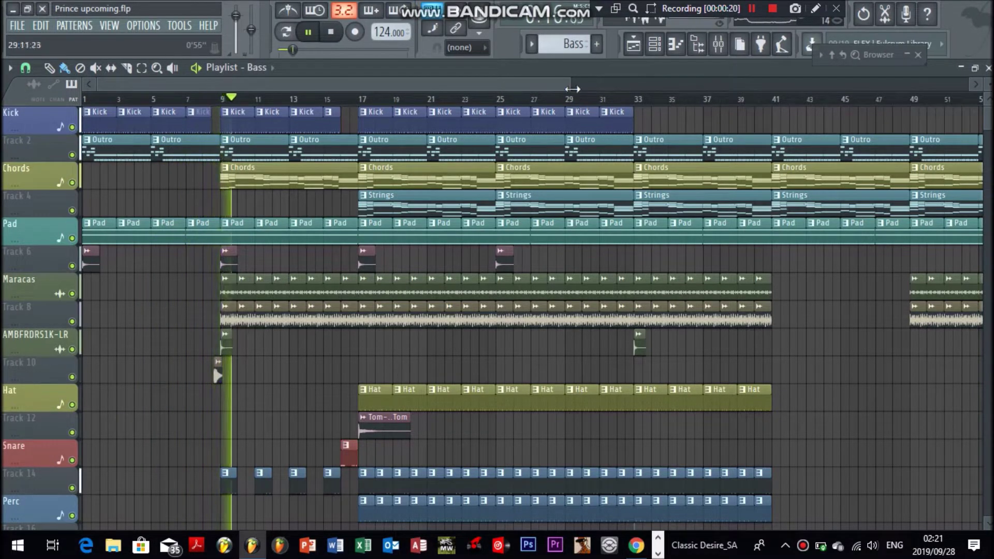
Open the Chords clip's Close Grand notes in the piano roll and inspect them from bar 1 down to the bass range
left_click_drag(573, 89, 565, 89)
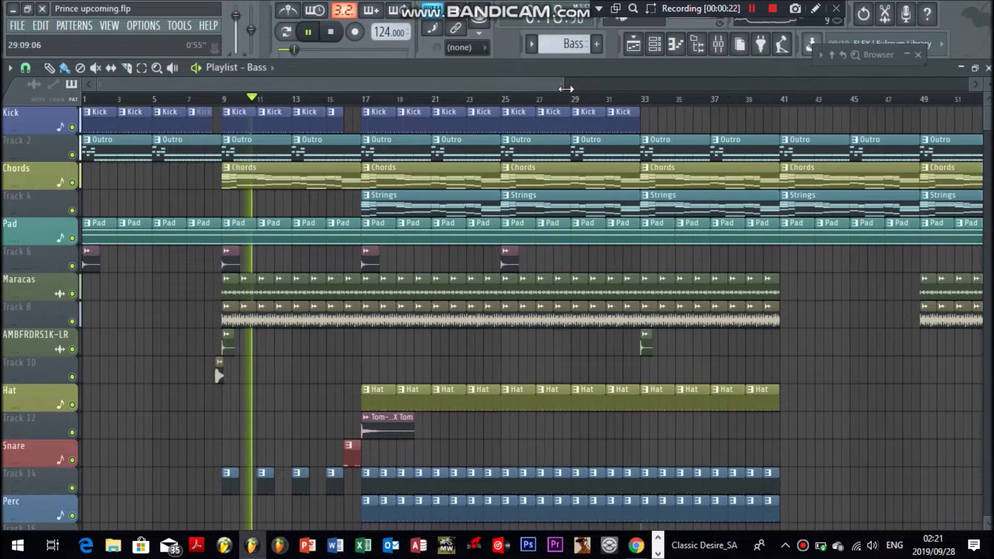
double_click(526, 175)
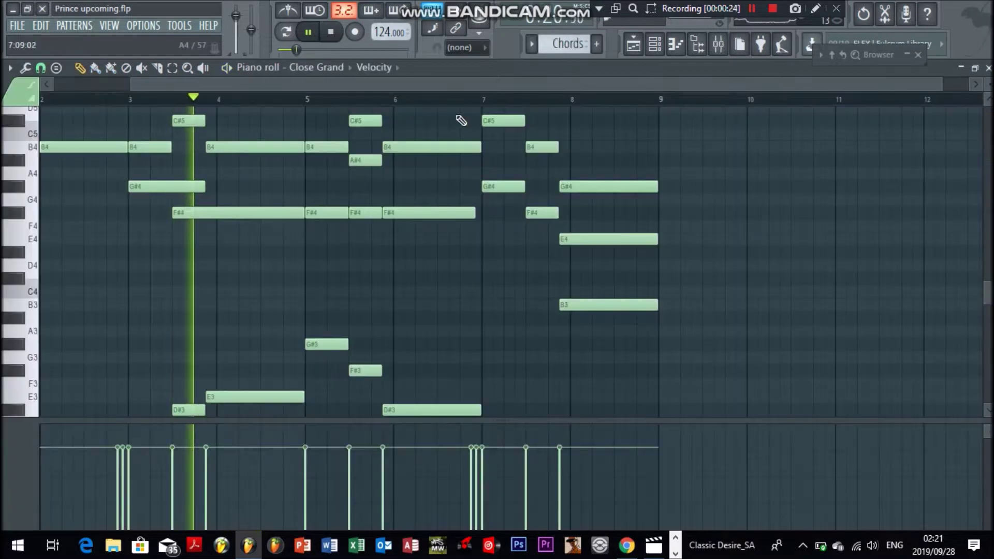
left_click_drag(442, 88, 274, 80)
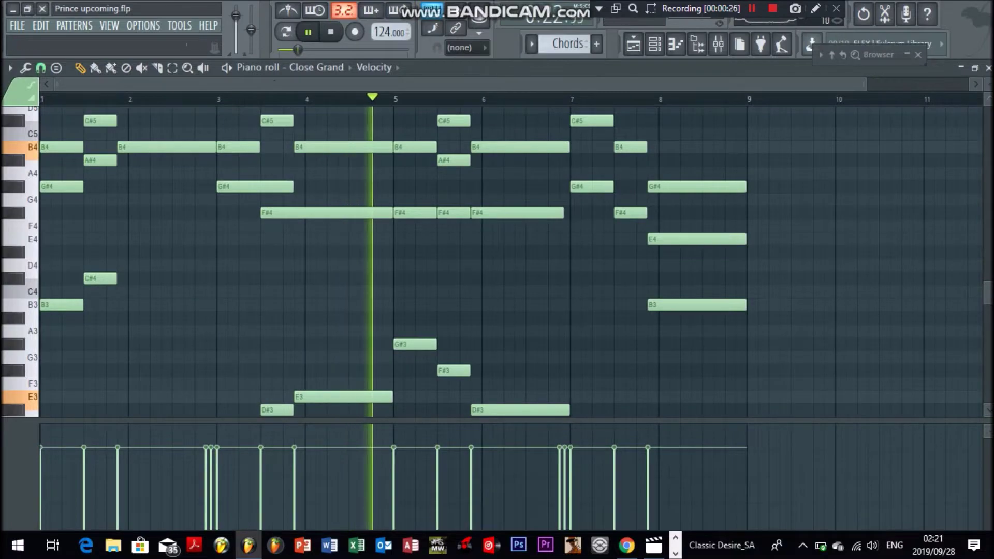
left_click_drag(989, 292, 989, 326)
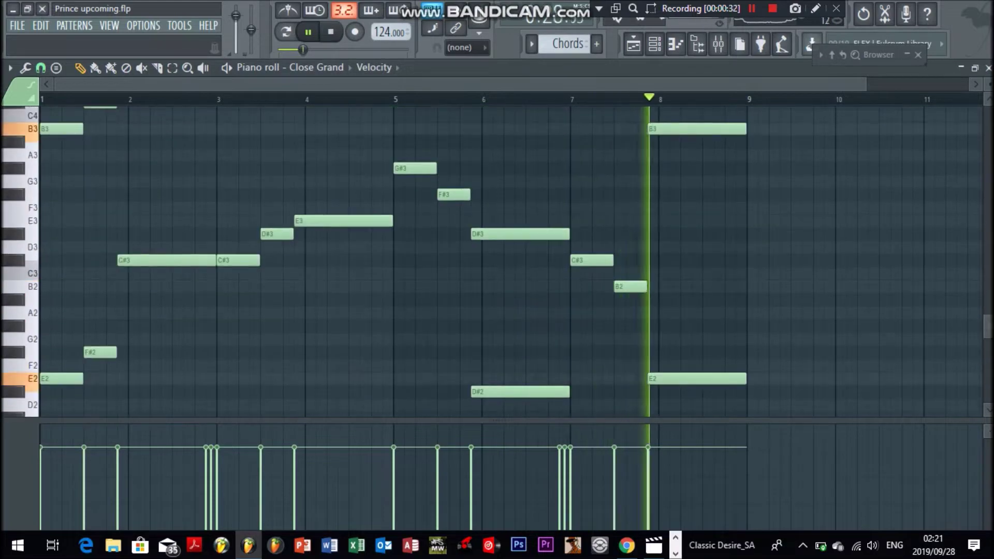
Return to the playlist and examine the song arrangement across all tracks up to about bar 75 during playback
left_click(633, 46)
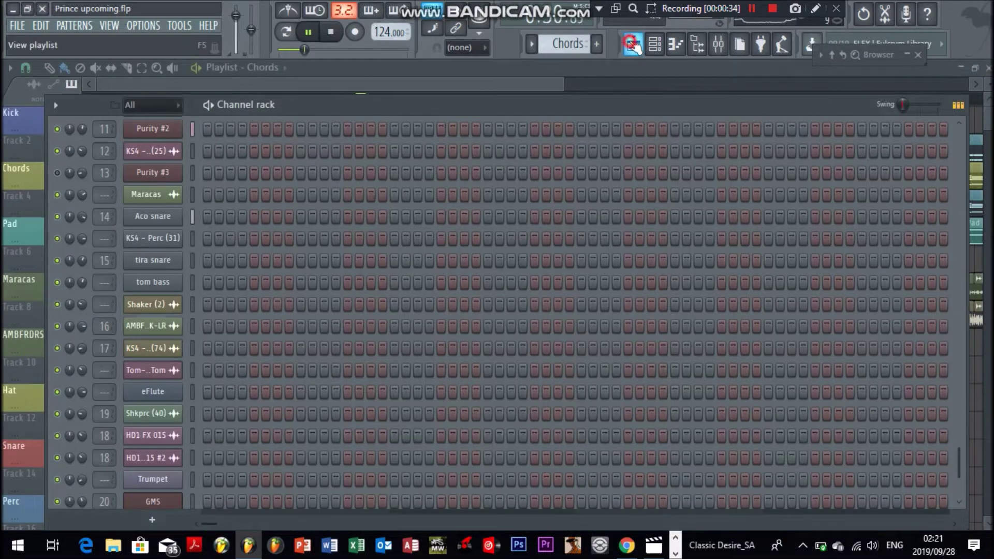
left_click(633, 45)
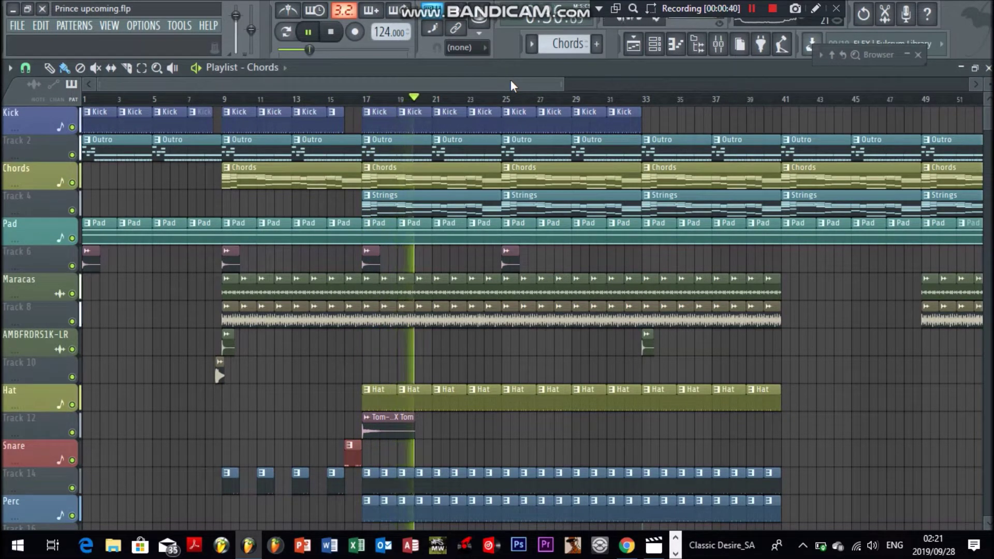
left_click_drag(511, 80, 417, 96)
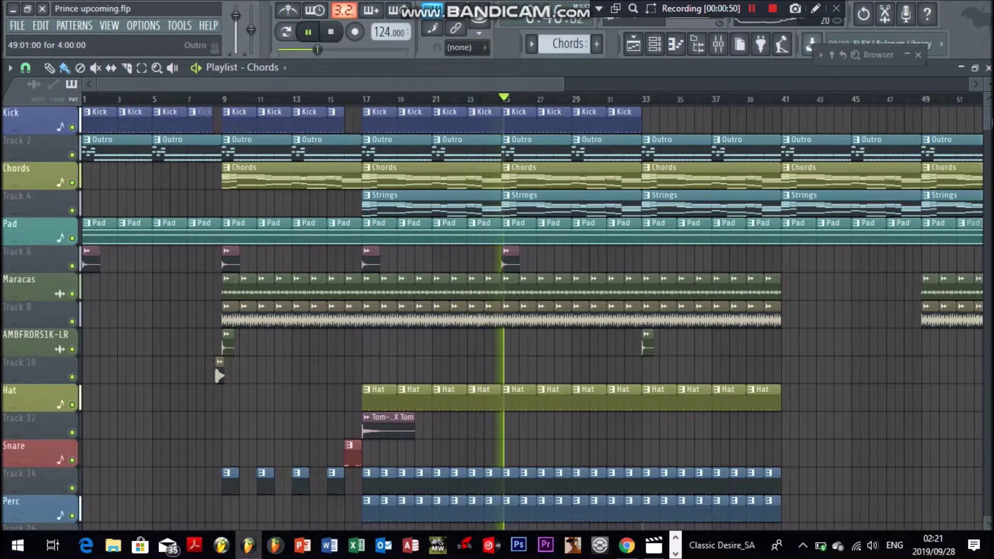
scroll(680, 161, "down", 4)
scroll(497, 319, "down", 1)
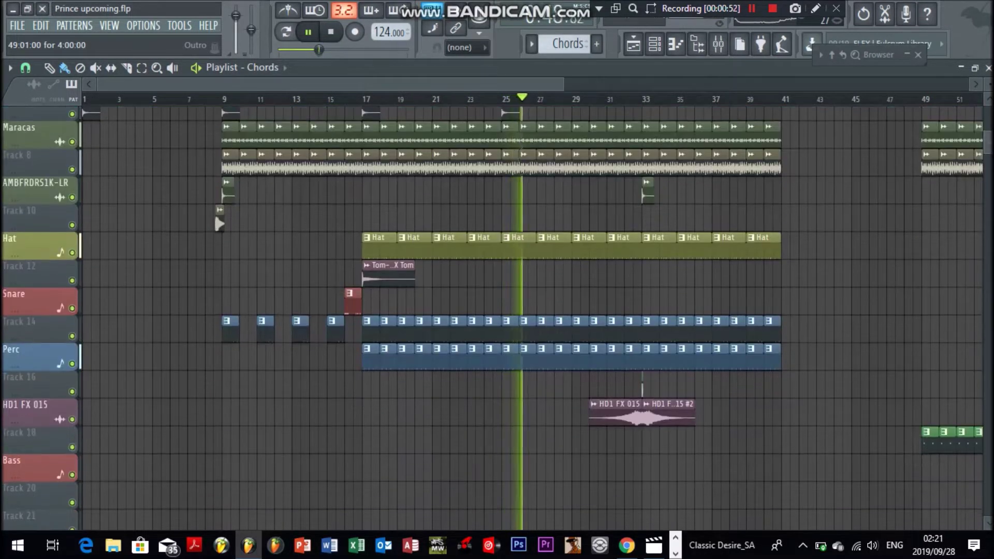
scroll(497, 318, "down", 2)
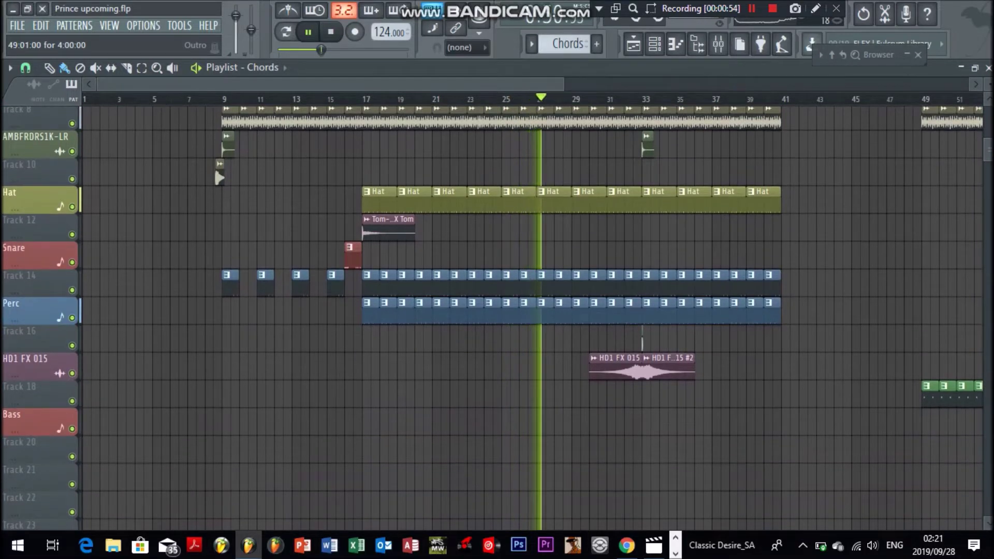
scroll(497, 319, "up", 1)
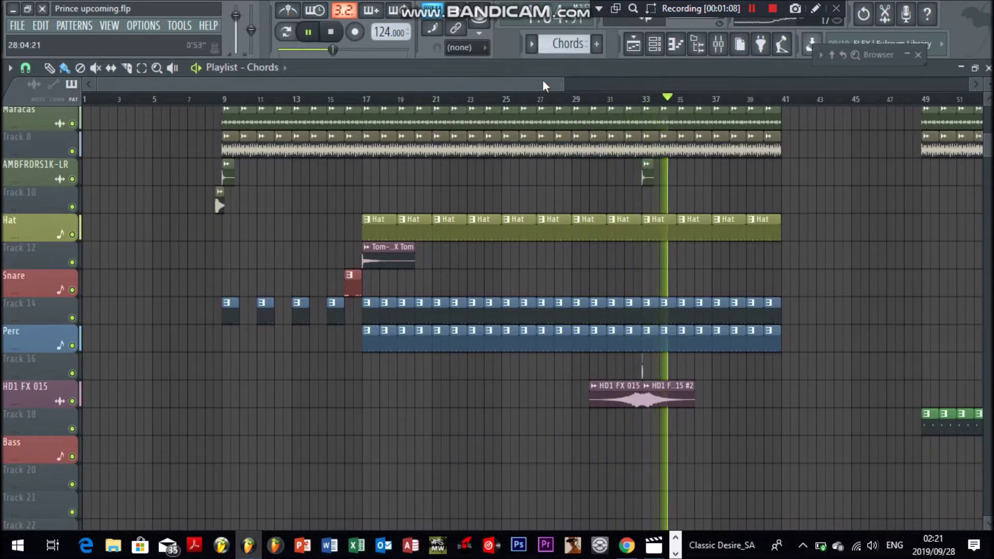
left_click_drag(641, 83, 263, 84)
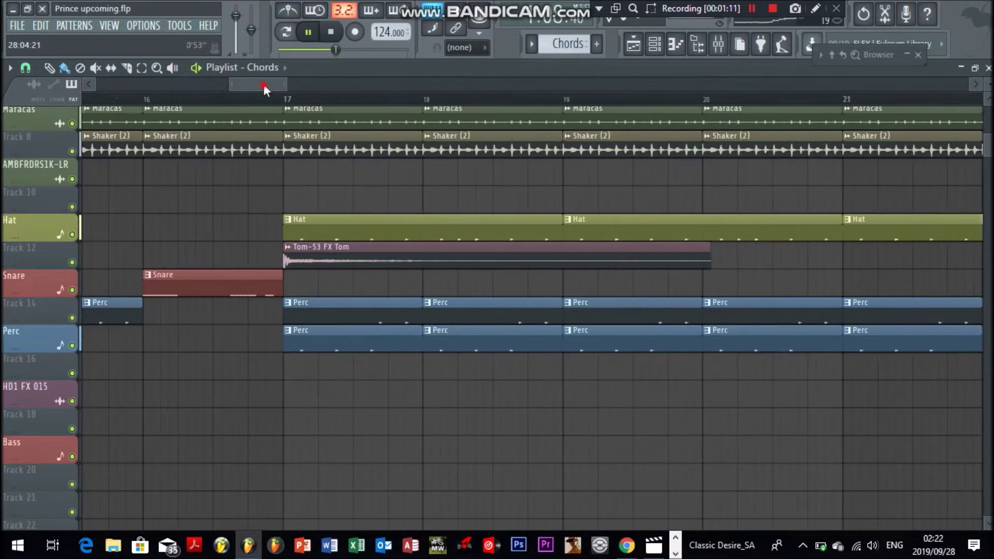
left_click(371, 78)
left_click(439, 80)
left_click(403, 78)
left_click_drag(403, 77, 780, 61)
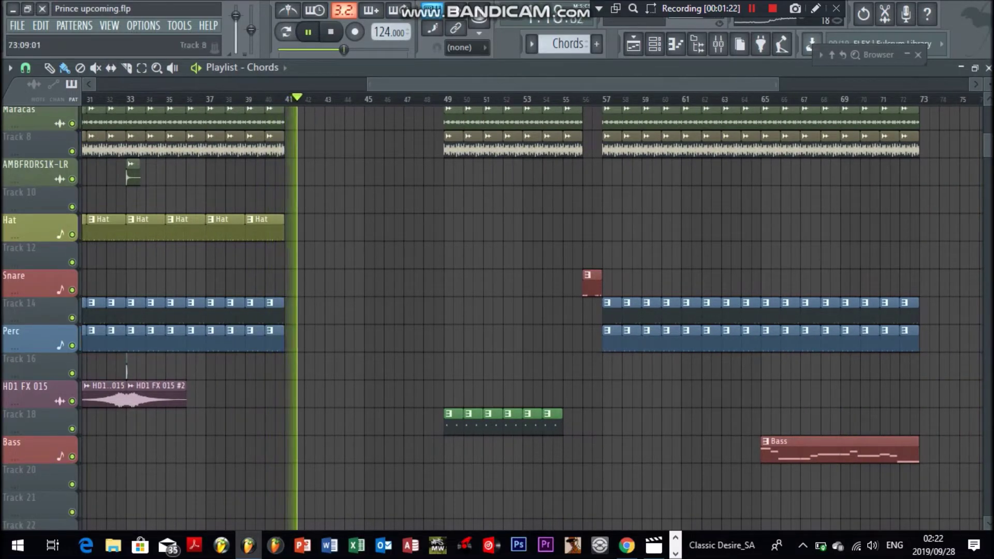
scroll(518, 319, "up", 5)
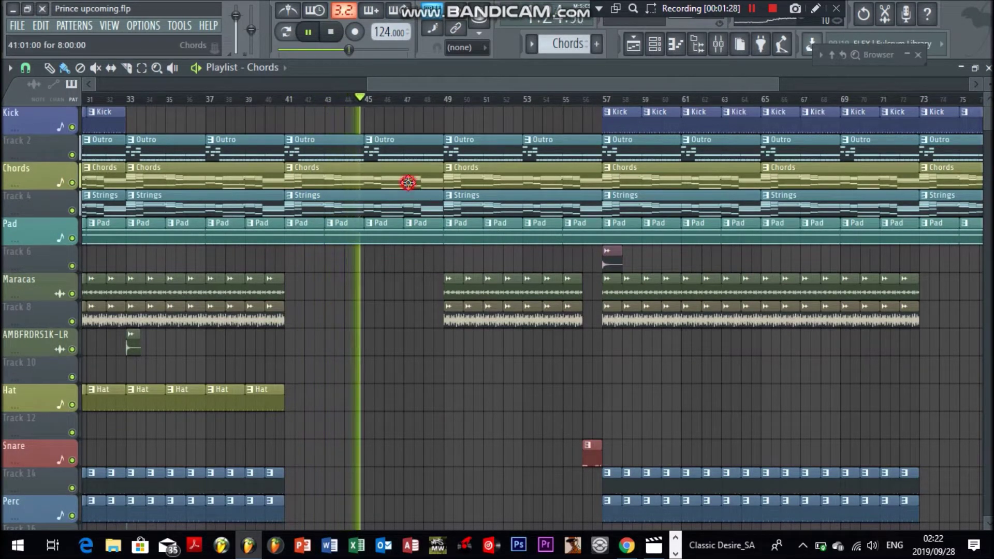
Open the Close Grand channel's Chords notes from the channel rack and inspect the whole eight-bar progression
left_click(655, 46)
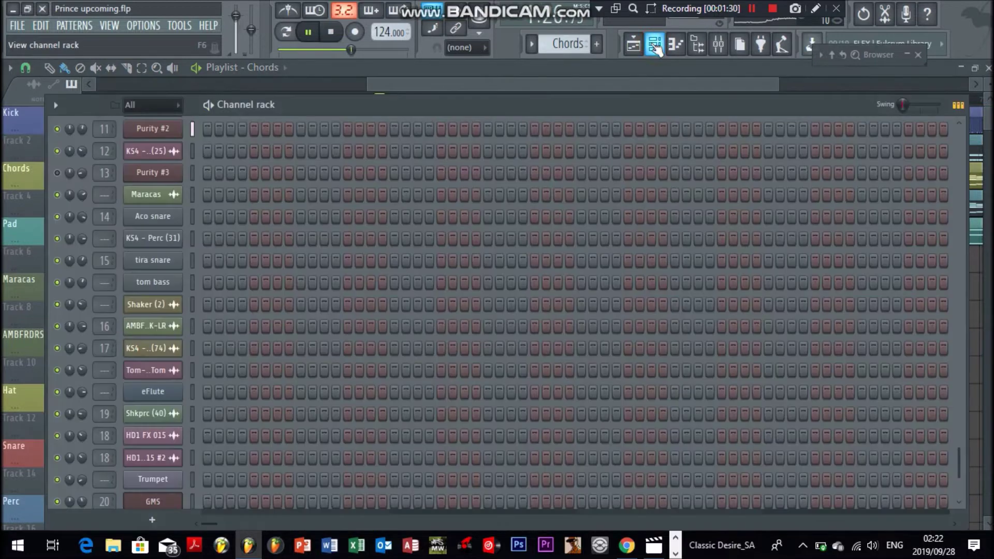
left_click_drag(956, 472, 938, 254)
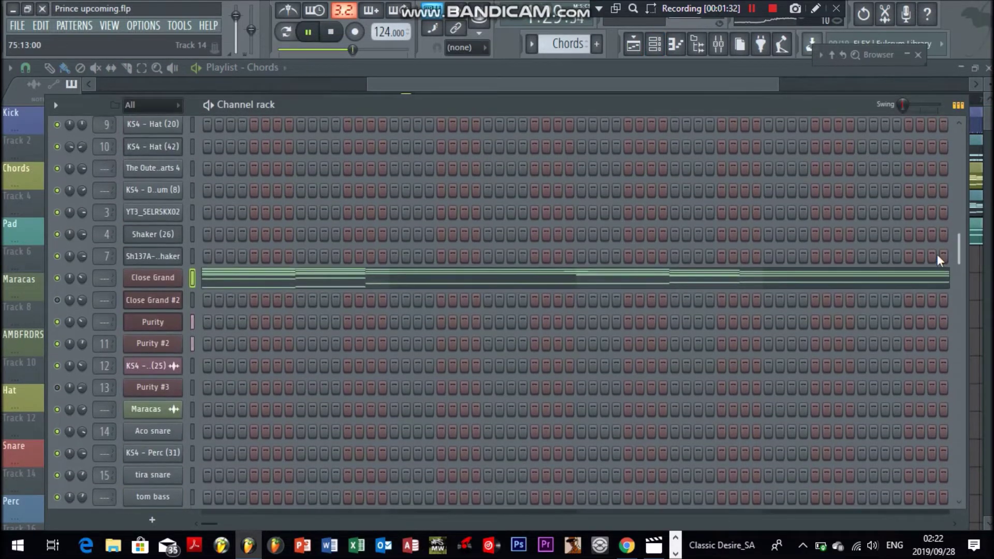
left_click(211, 281)
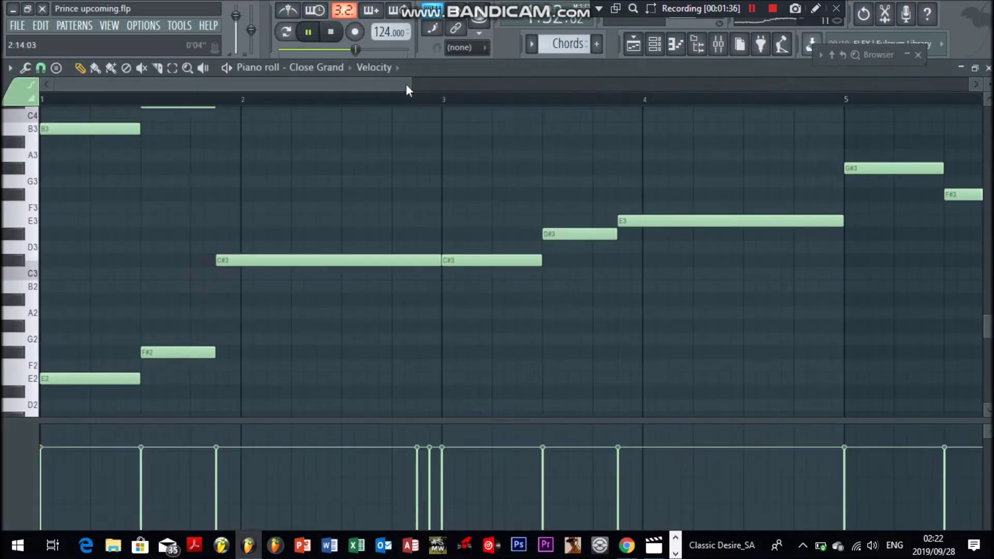
left_click_drag(411, 83, 990, 110)
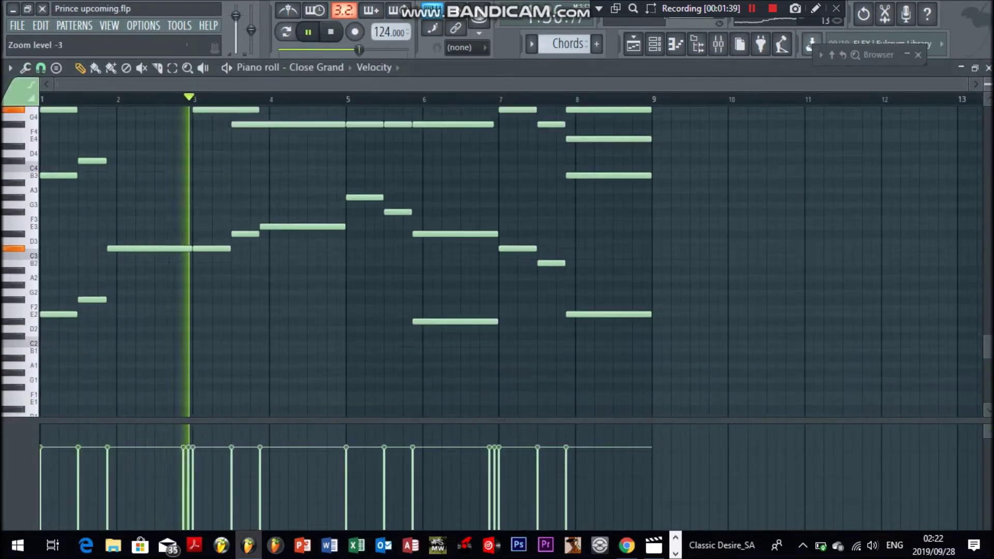
left_click(989, 100)
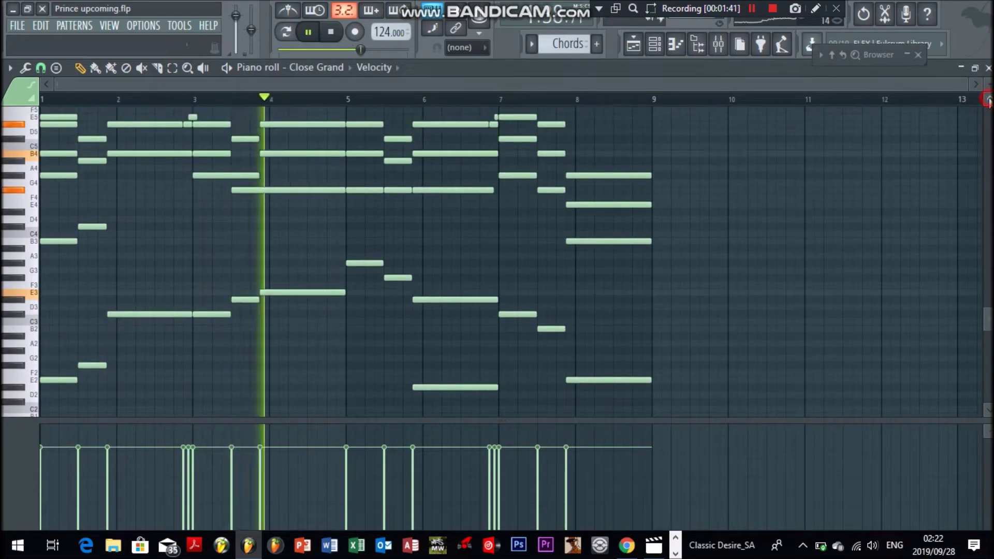
mouse_move(988, 293)
left_mouse_down()
mouse_move(989, 344)
mouse_move(989, 289)
left_mouse_up()
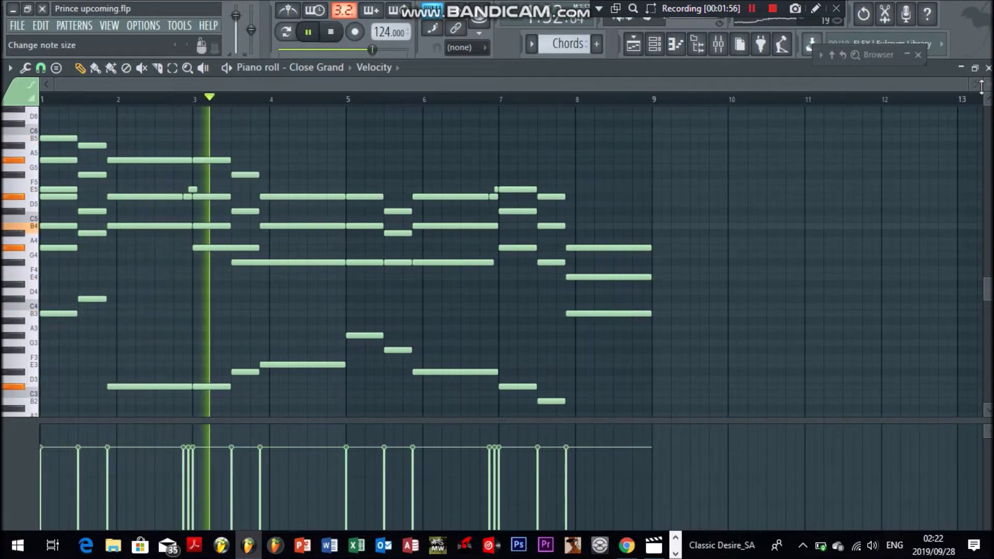
left_click_drag(969, 84, 662, 158)
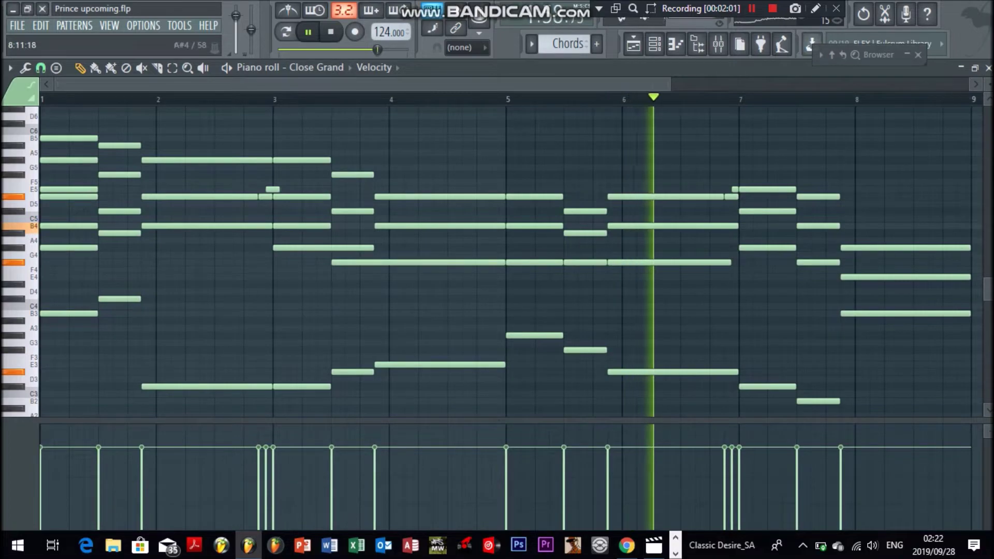
mouse_move(991, 280)
left_mouse_down()
mouse_move(990, 308)
mouse_move(990, 285)
left_mouse_up()
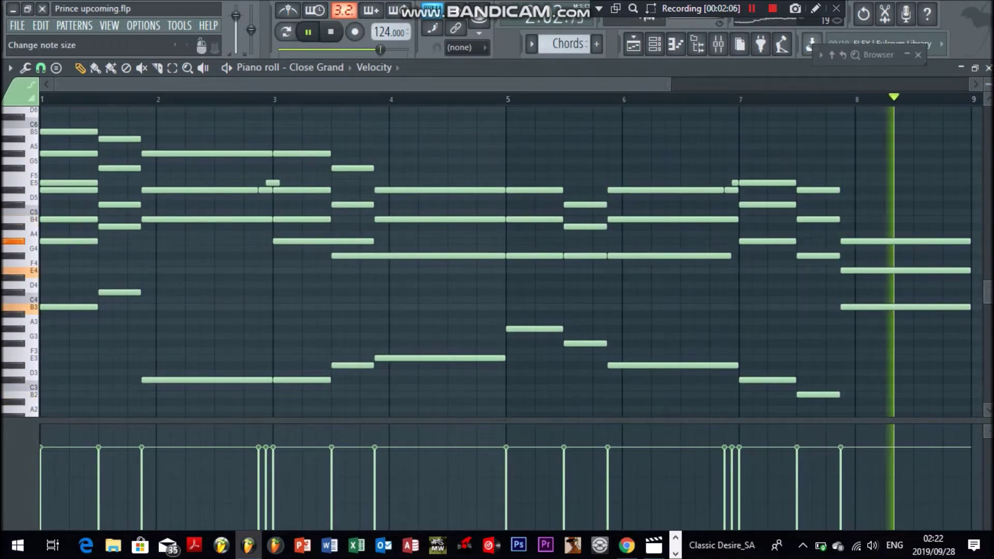
Close and reopen the Close Grand piano roll, fitting all eight bars of the chord progression in view
left_click(988, 68)
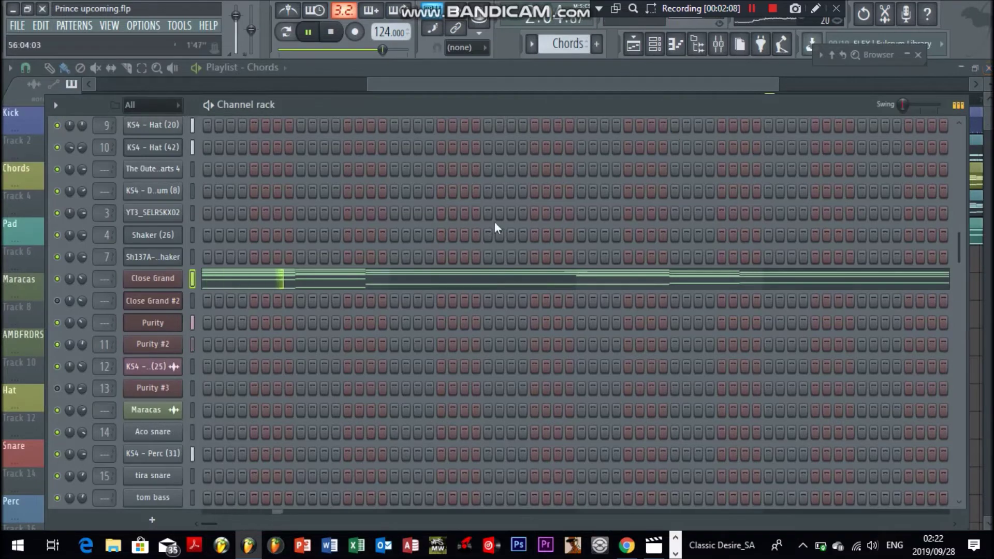
left_click(417, 288)
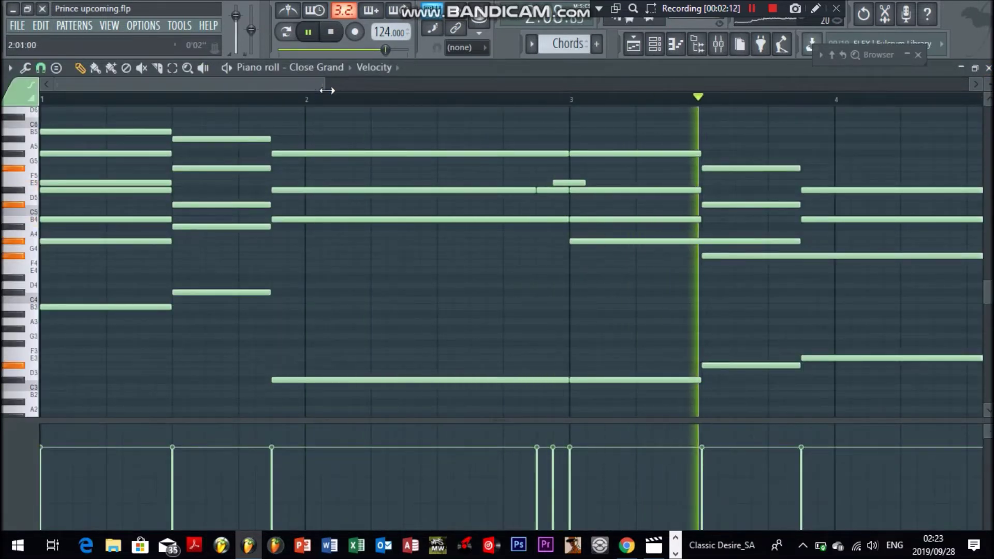
left_click_drag(327, 90, 678, 76)
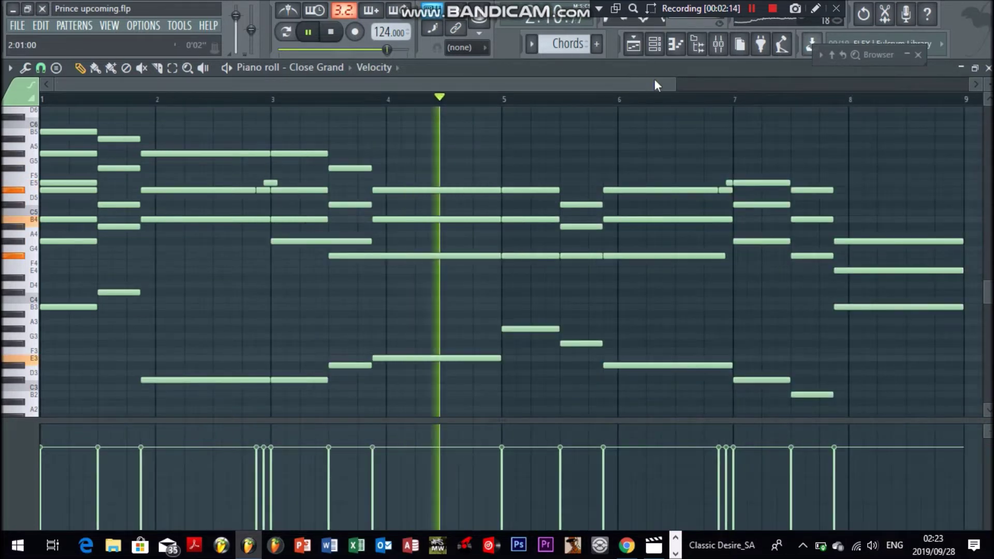
left_click_drag(674, 87, 821, 75)
Stop the song and play the first Chords pattern on its own in pattern mode
key("space")
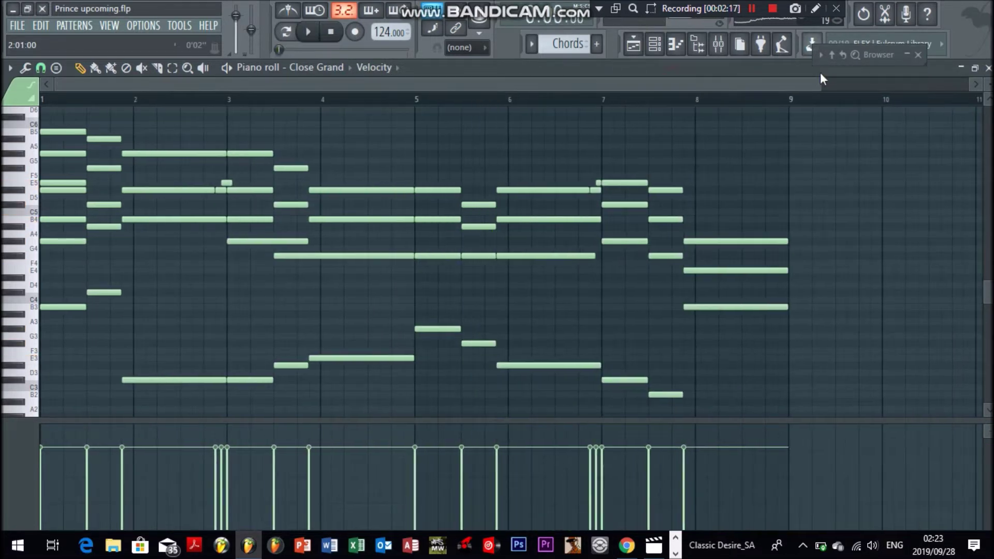
left_click(534, 47)
left_click(545, 63)
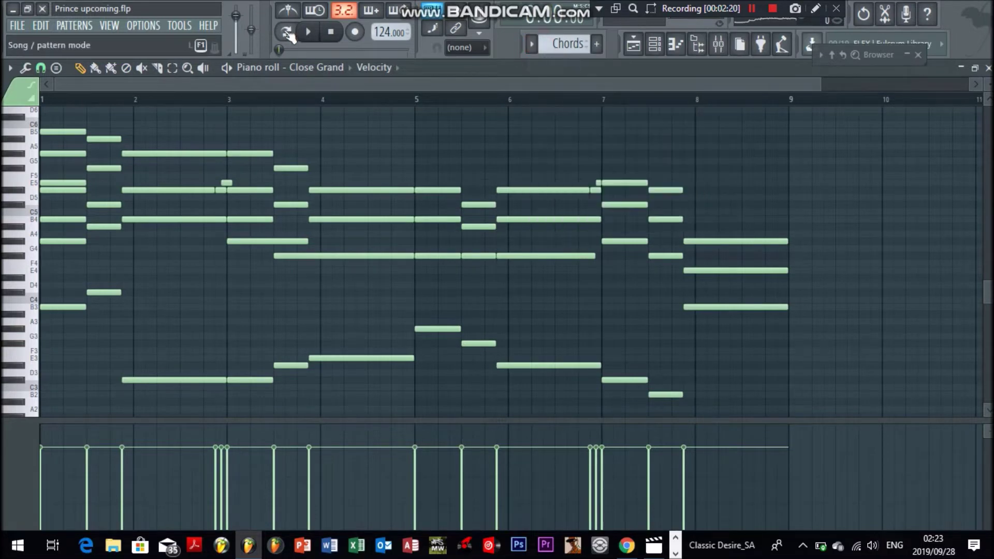
key("space")
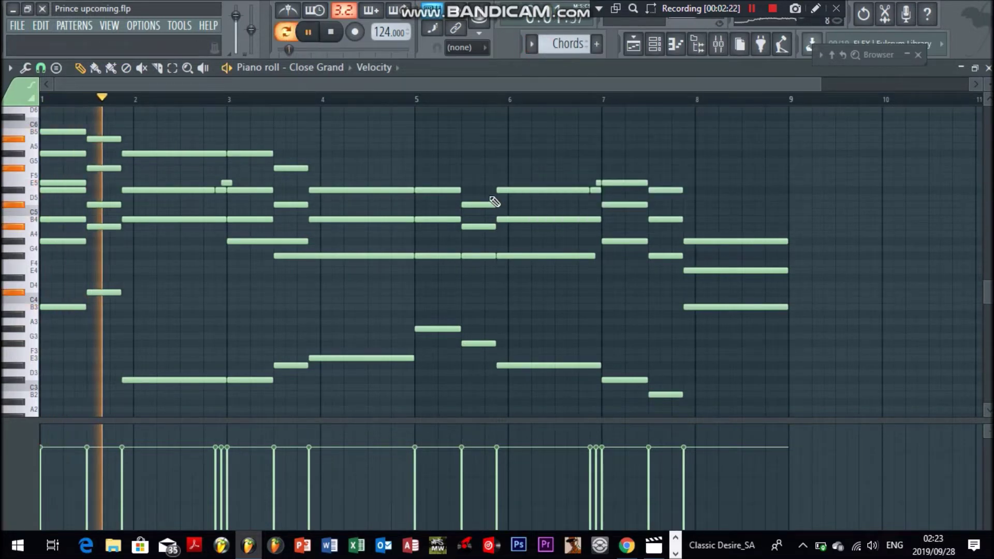
Examine the high and low chord notes while the pattern plays through to bar 8, ending with playback stopped
scroll(915, 234, "down", 2)
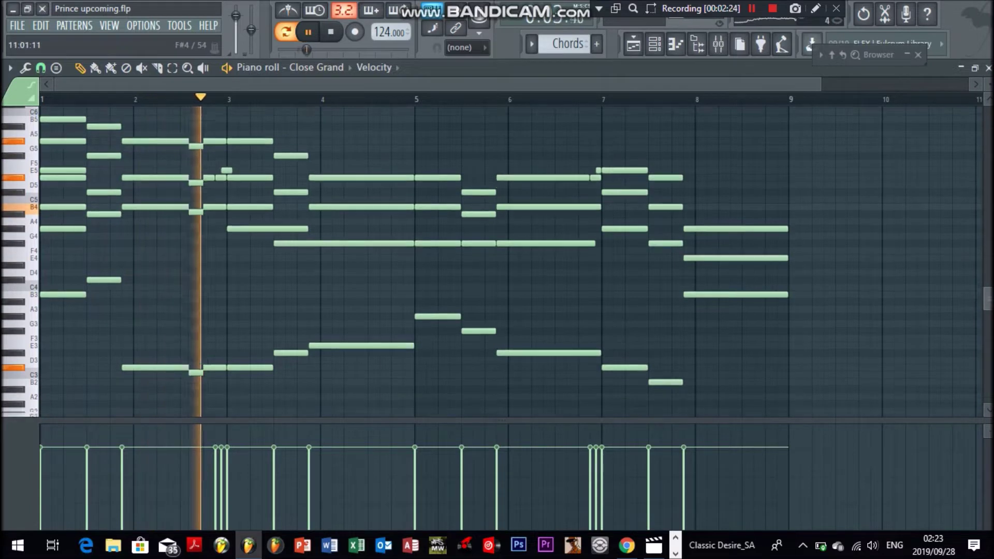
scroll(512, 261, "down", 1)
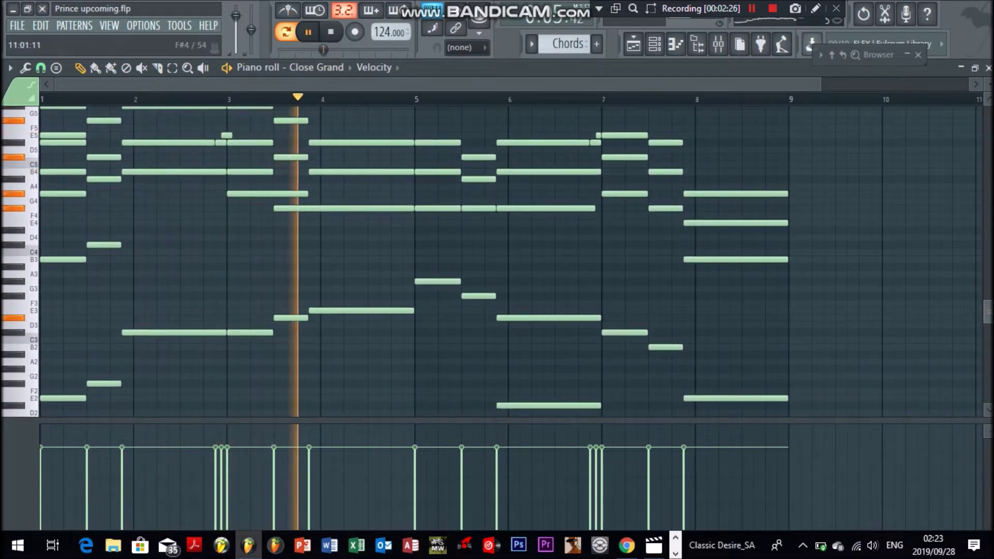
scroll(513, 261, "down", 2)
scroll(512, 261, "up", 3)
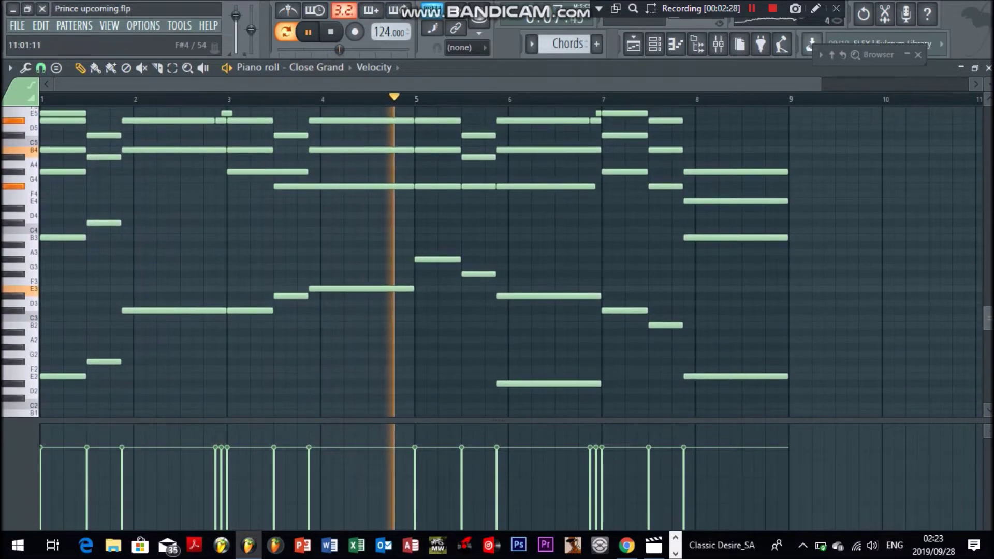
scroll(512, 262, "down", 2)
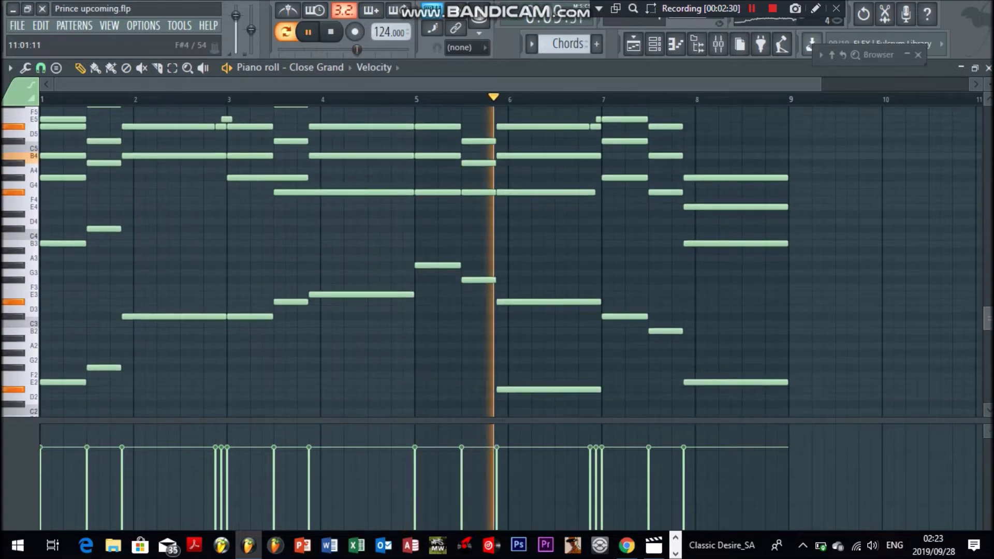
scroll(513, 261, "up", 3)
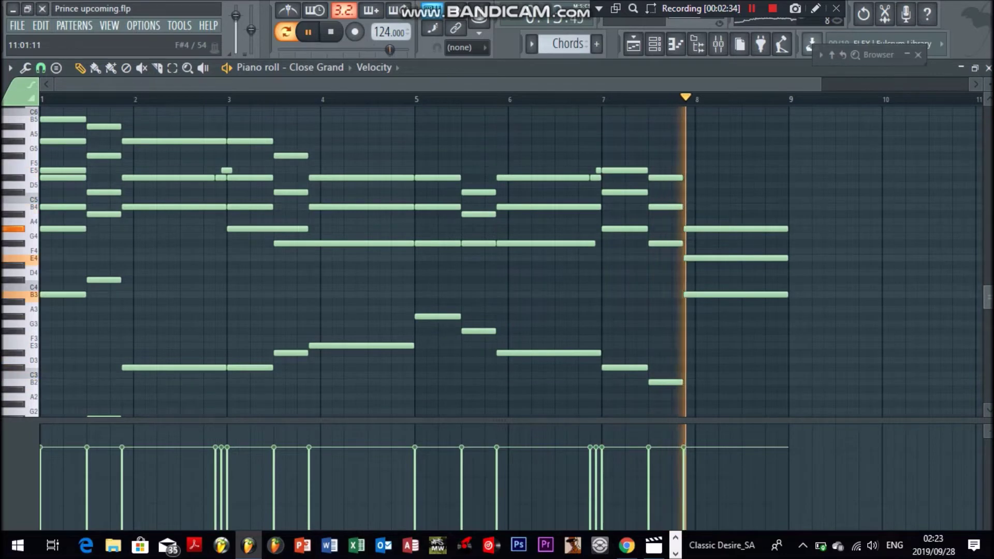
key("space")
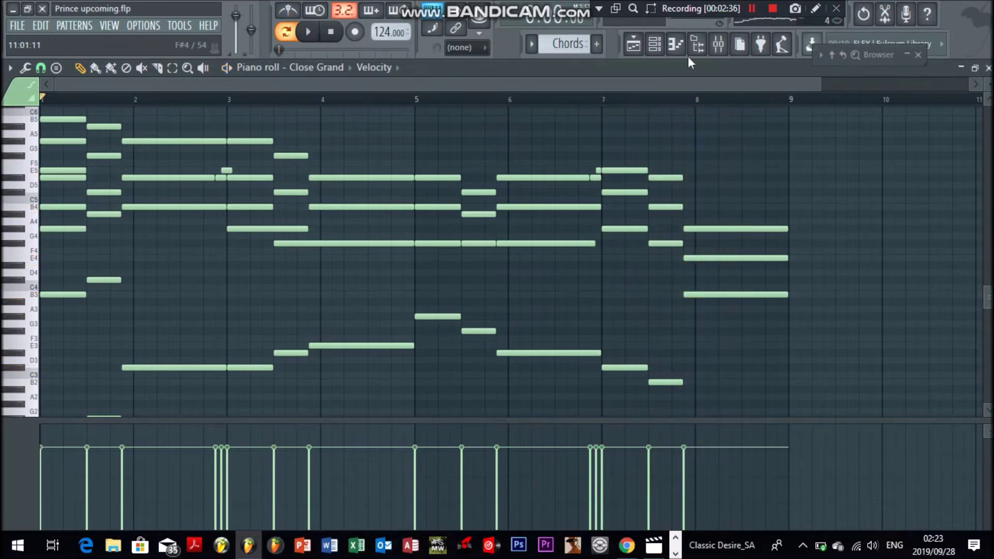
View the second Chords pattern's notes, and switch to the Kick pattern with the channel rack shown
left_click(533, 44)
left_click(553, 78)
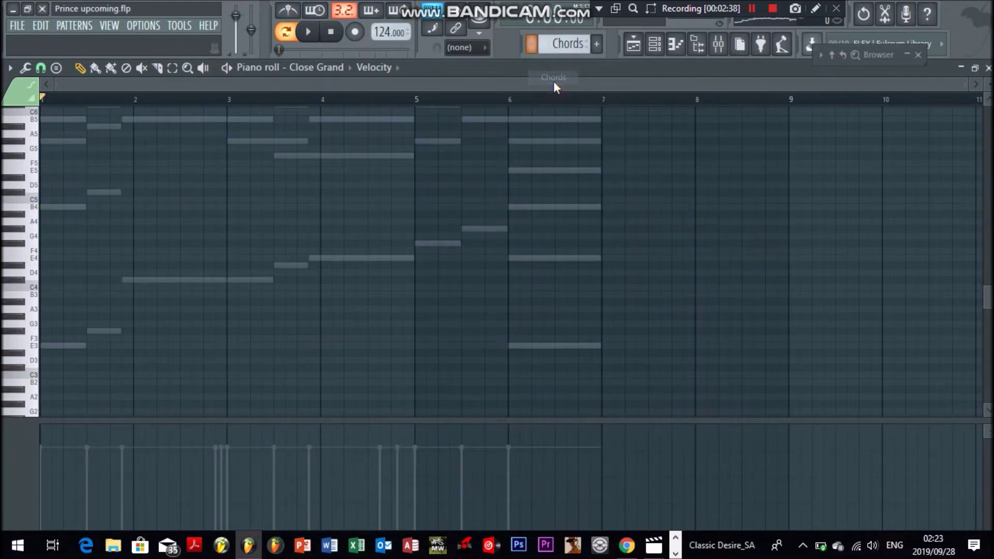
left_click(533, 45)
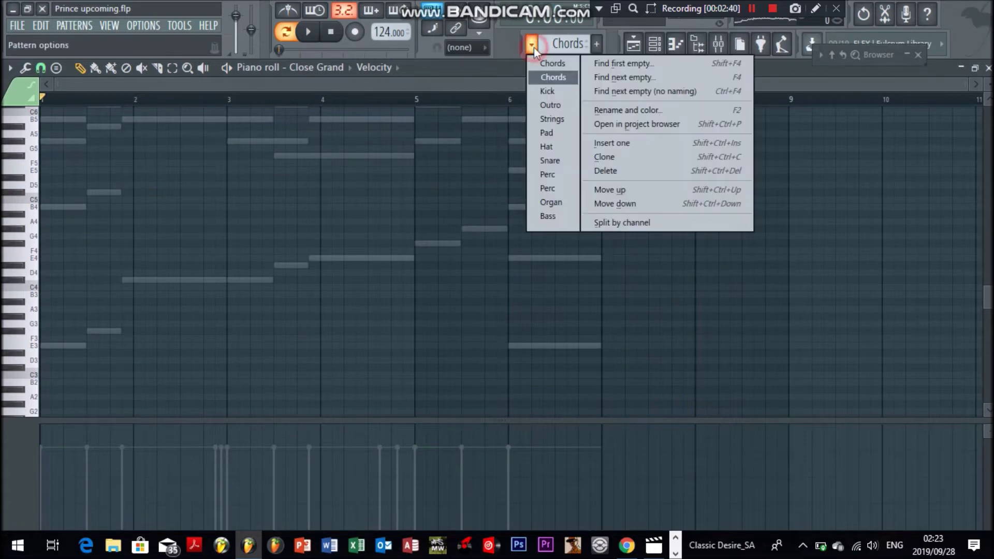
left_click(552, 92)
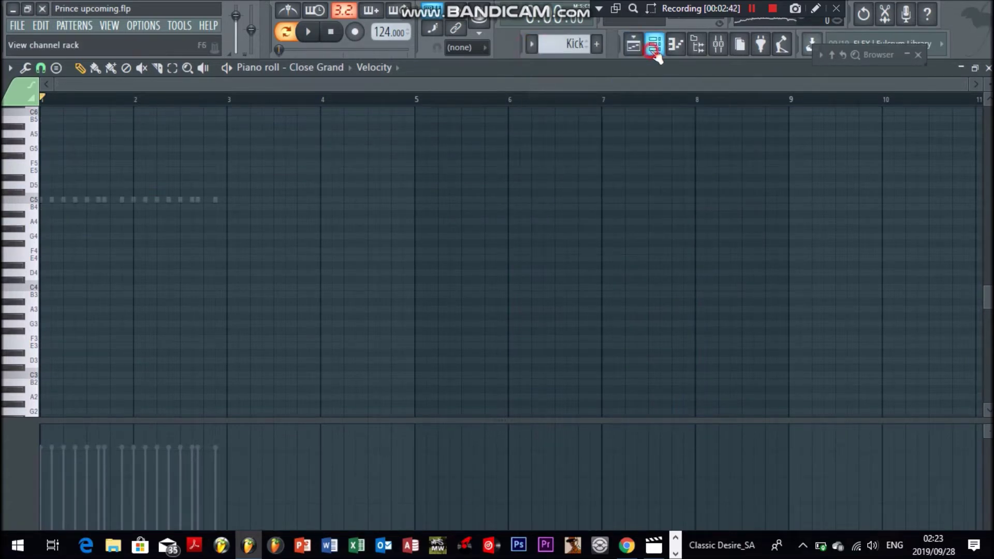
left_click(655, 52)
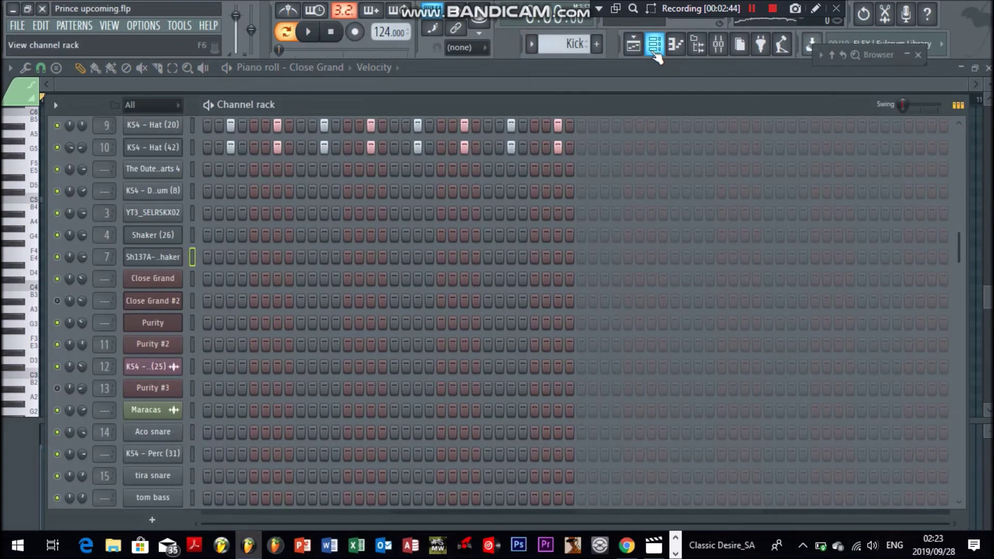
Go up to the first channel in the rack, play the Kick pattern on its own and stop it
key("Up")
key("Up")
key("Up")
key("Up")
key("Up")
key("Up")
key("Up")
key("Up")
key("Up")
key("Up")
key("space")
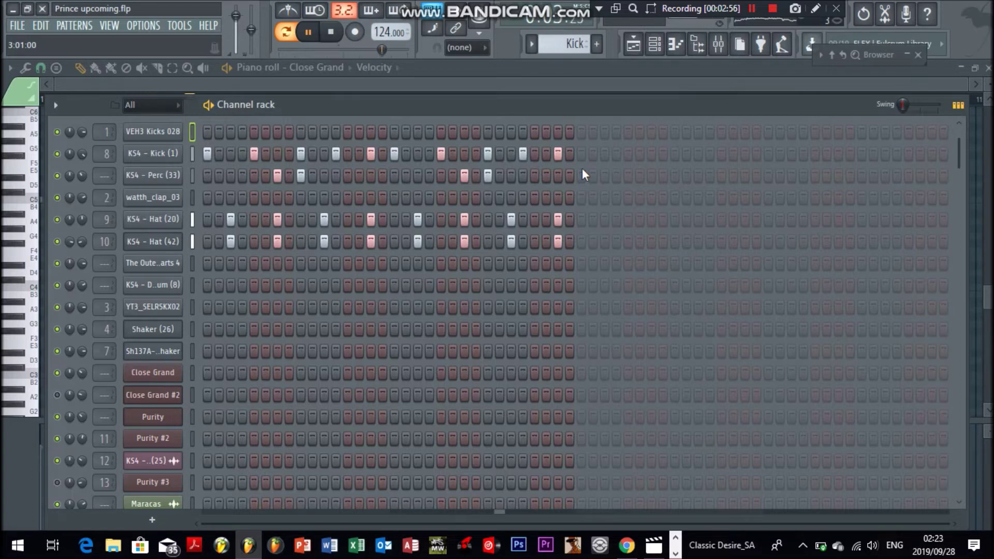
key("space")
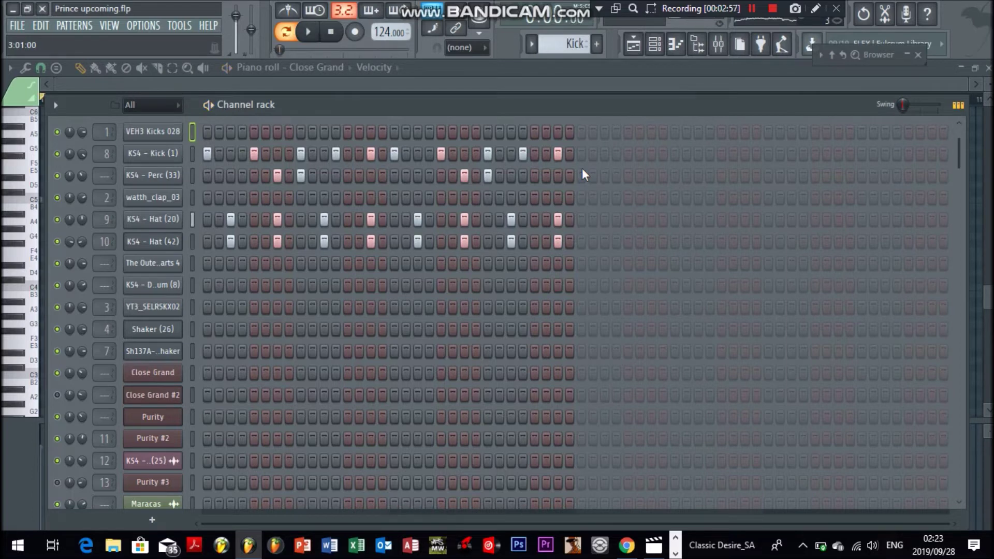
Select the Outro pattern, open the Purity #2 channel's notes in the piano roll and start playback
left_click(534, 46)
left_click(551, 105)
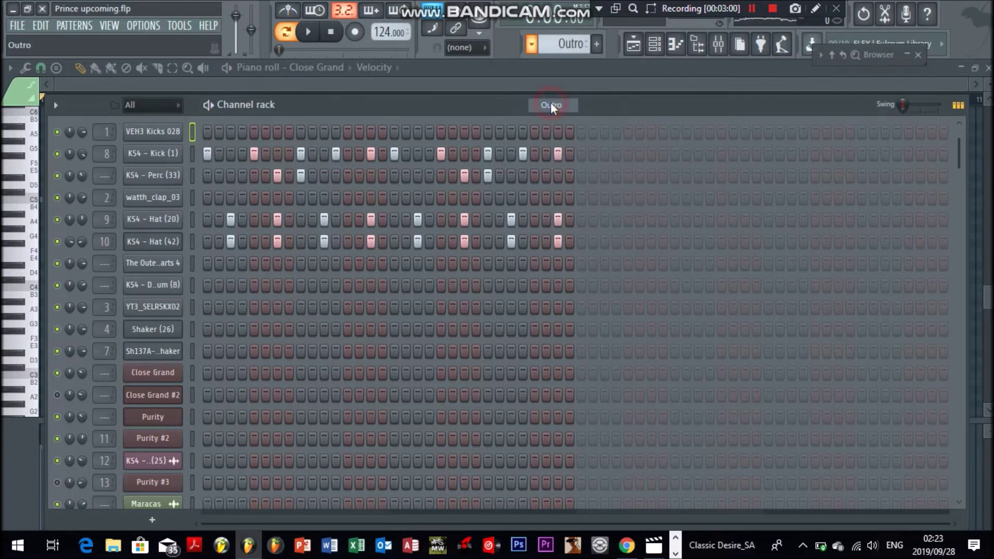
left_click(242, 442)
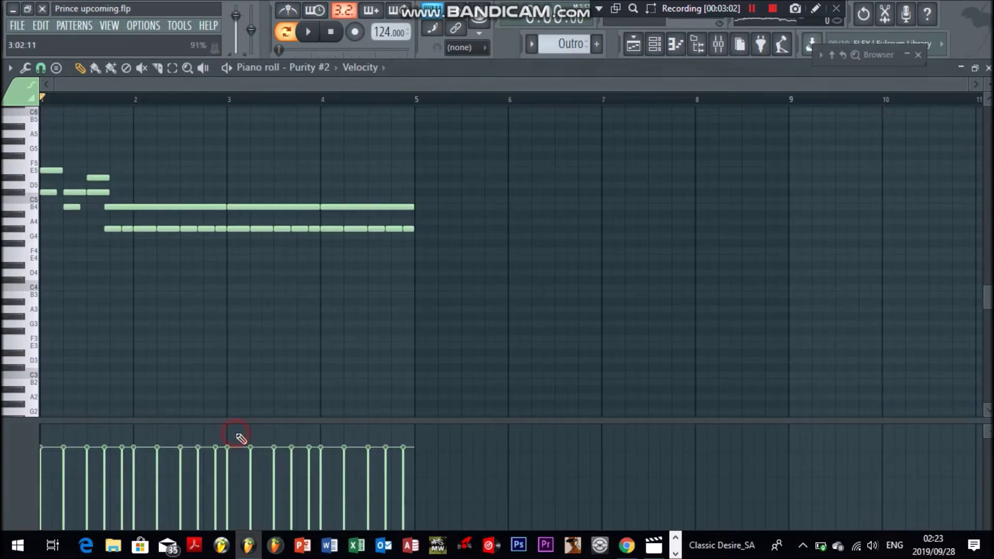
key("space")
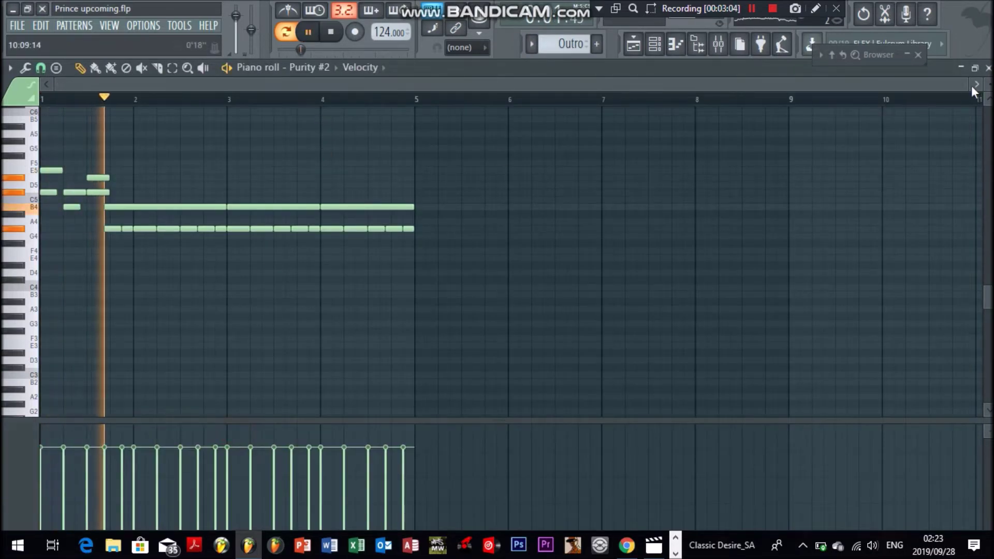
Examine the Outro notes enlarged with their note names readable, fit all four bars, and close the piano roll with playback stopped
left_click_drag(967, 87, 502, 142)
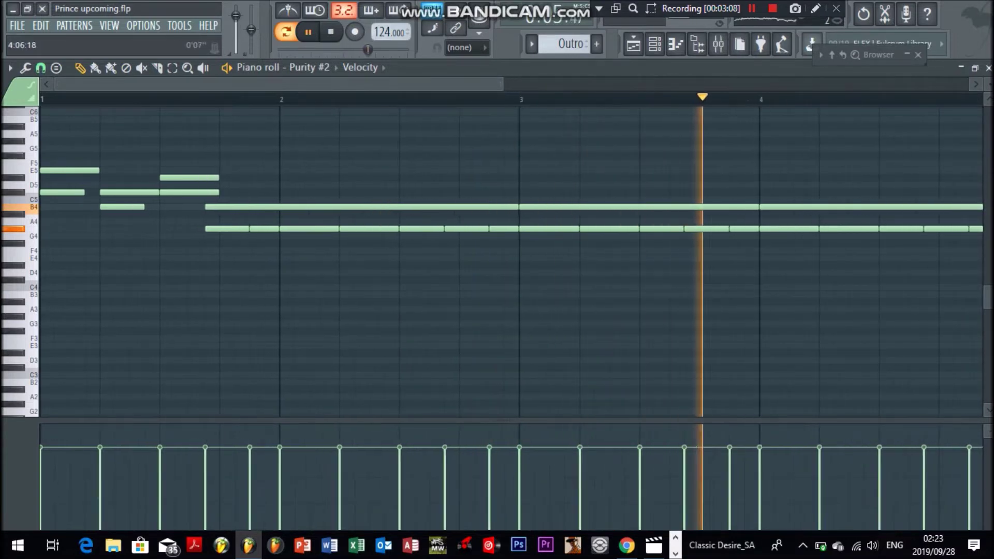
left_click_drag(989, 87, 989, 77)
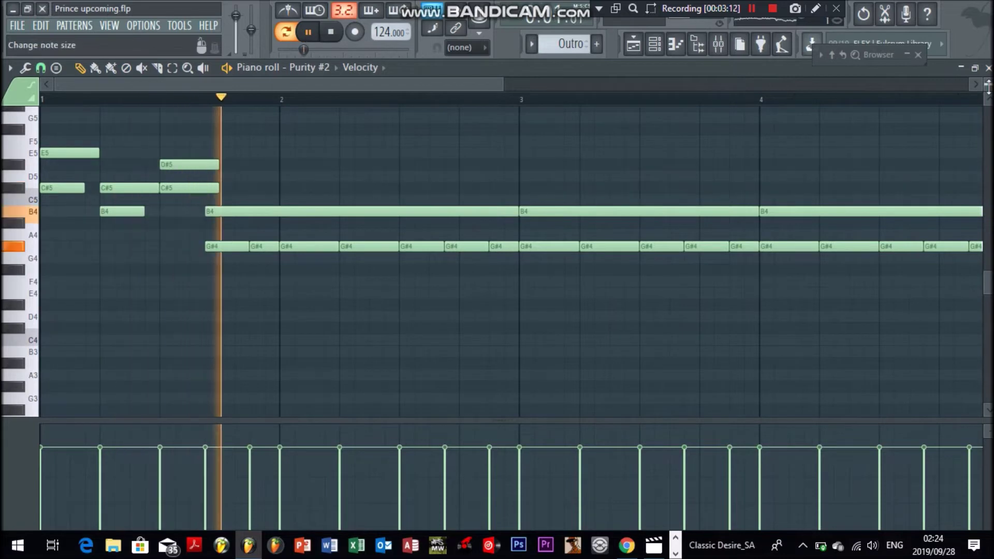
left_click(499, 85)
left_click(508, 85)
left_click_drag(507, 85, 253, 109)
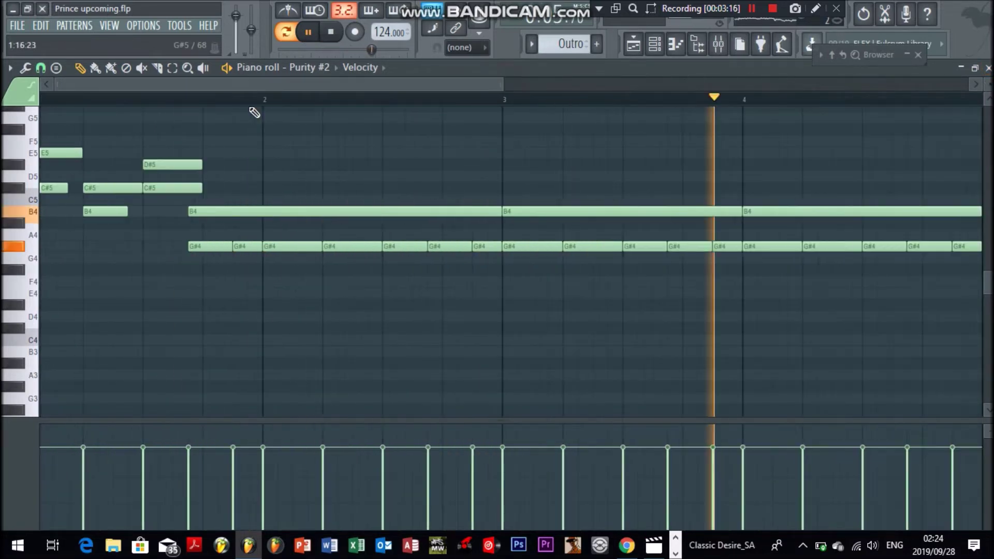
left_click_drag(504, 83, 753, 84)
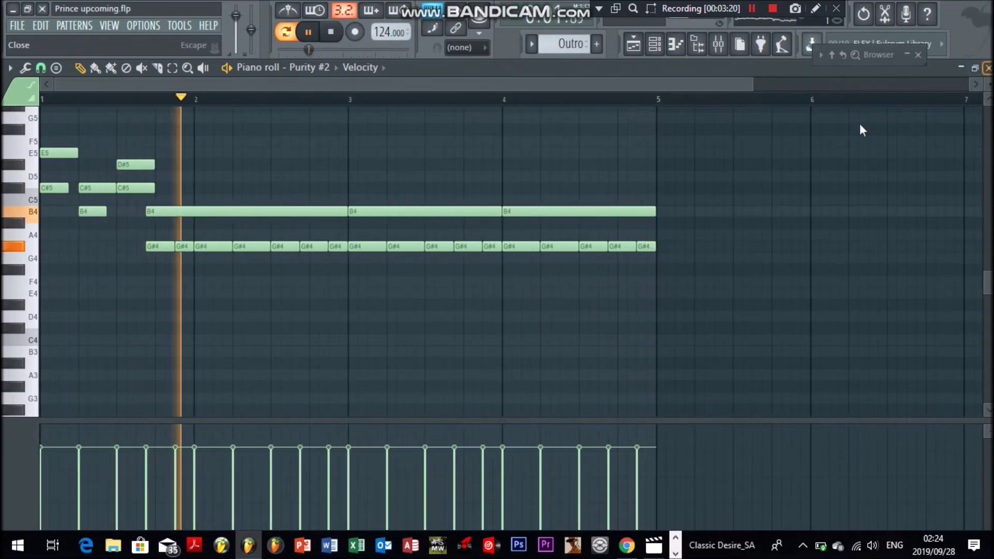
key("F7")
key("space")
Select the Strings pattern, open the Purity channel's notes in the piano roll and start playback
left_click(532, 45)
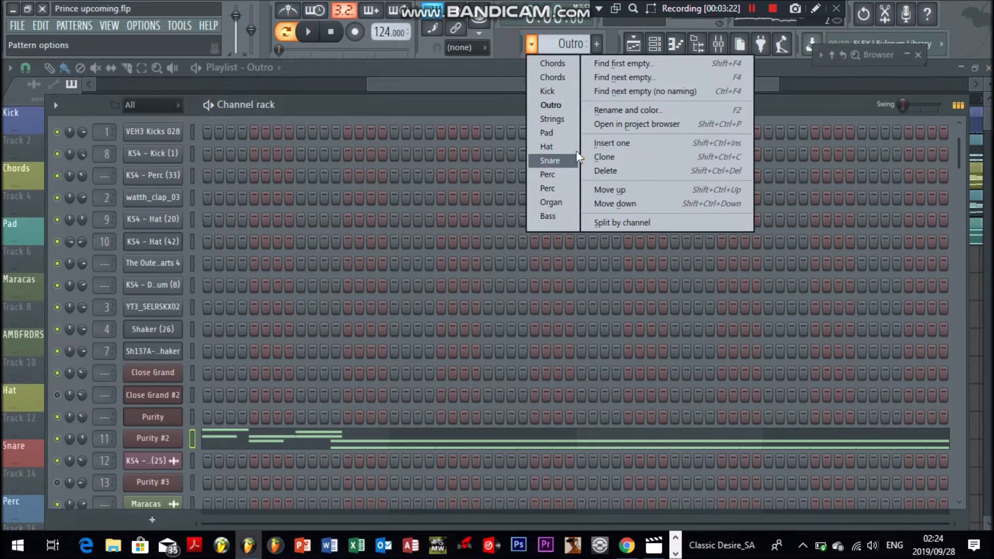
left_click(554, 118)
left_click(313, 420)
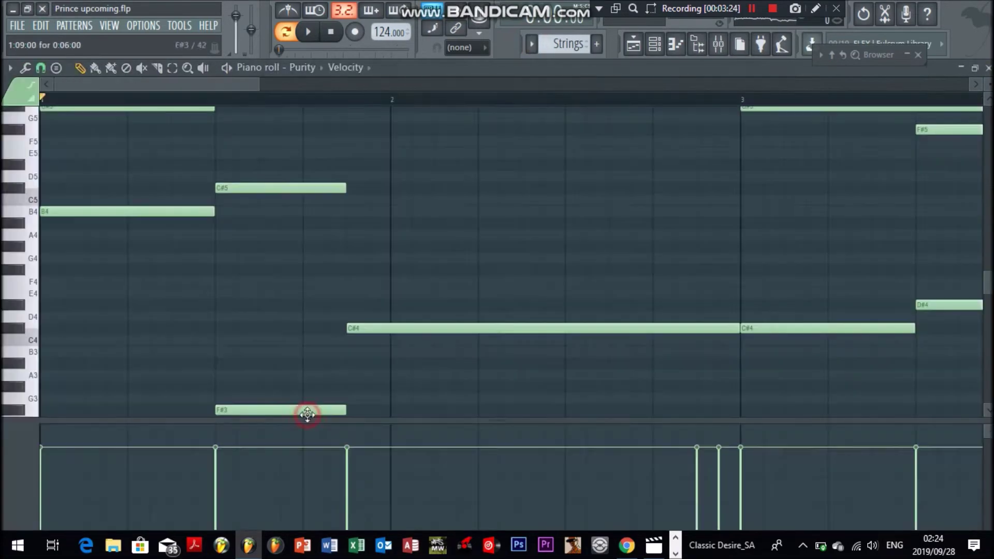
key("space")
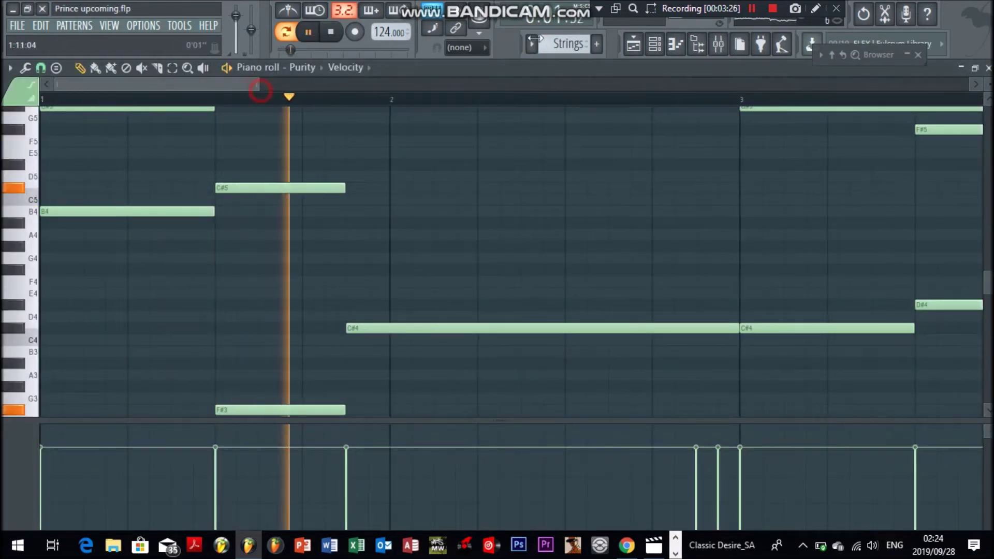
Fit all eight bars of the Strings pattern, examine its high and low notes during playback, and close the piano roll
left_click_drag(261, 84, 896, 84)
left_click_drag(989, 84, 988, 99)
mouse_move(988, 287)
left_mouse_down()
mouse_move(988, 298)
mouse_move(989, 279)
left_mouse_up()
scroll(510, 263, "up", 3)
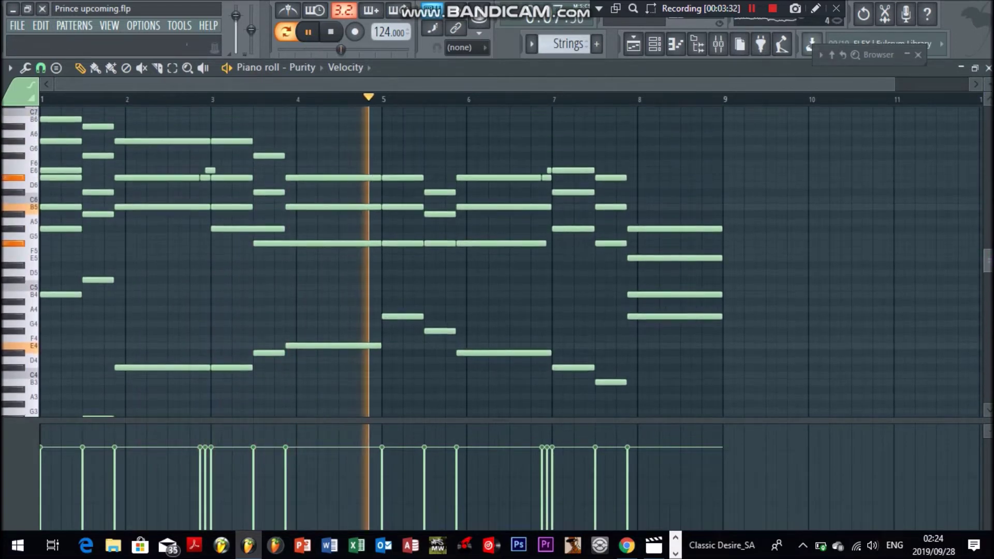
scroll(510, 262, "down", 3)
scroll(510, 262, "down", 3)
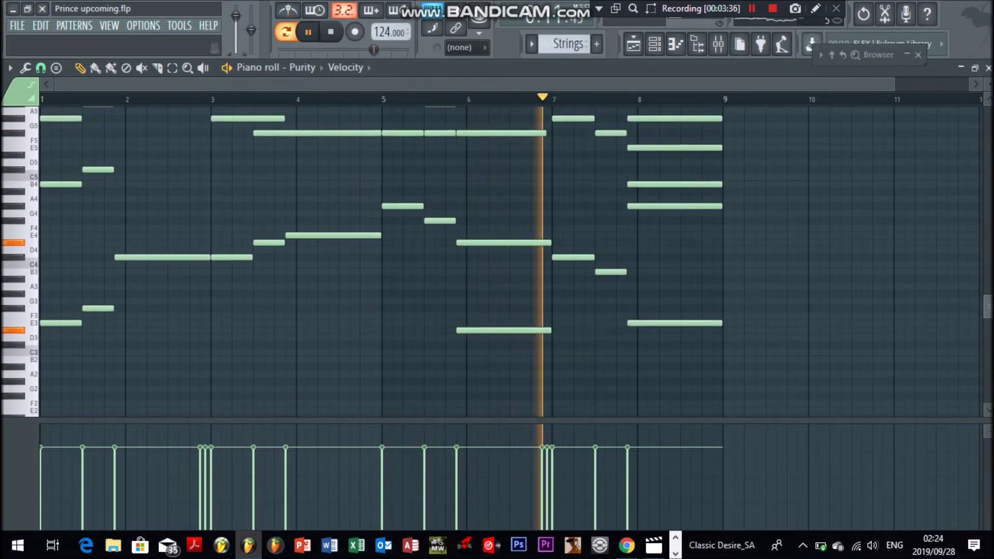
scroll(509, 262, "up", 5)
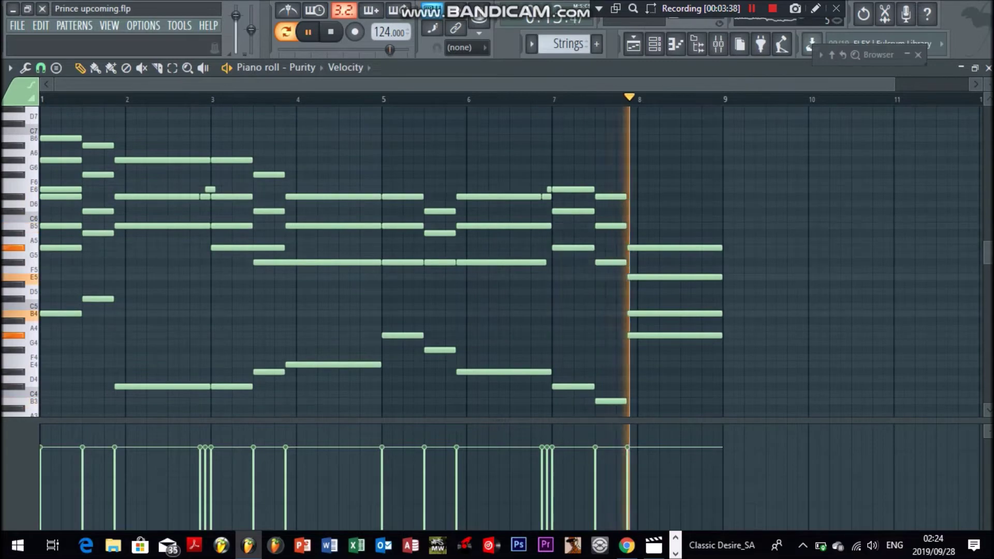
left_click(987, 67)
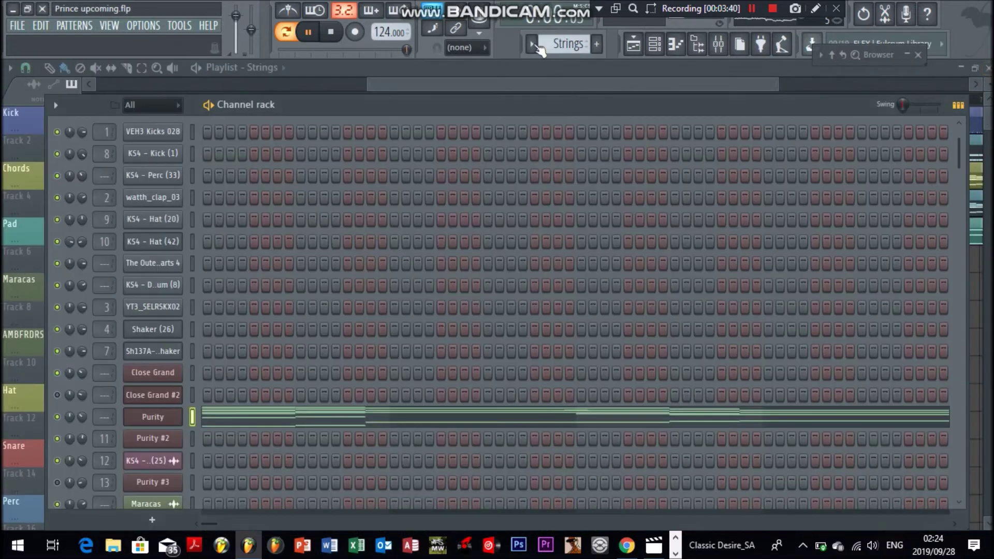
Audition the Pad pattern followed by the Hat pattern from the channel rack, ending with playback stopped
left_click(531, 44)
left_click(563, 136)
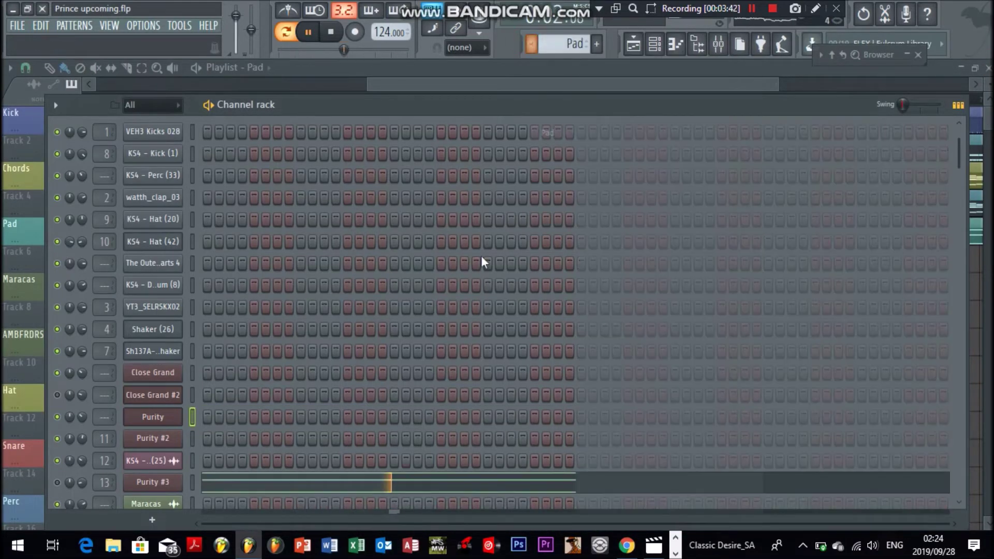
left_click(532, 45)
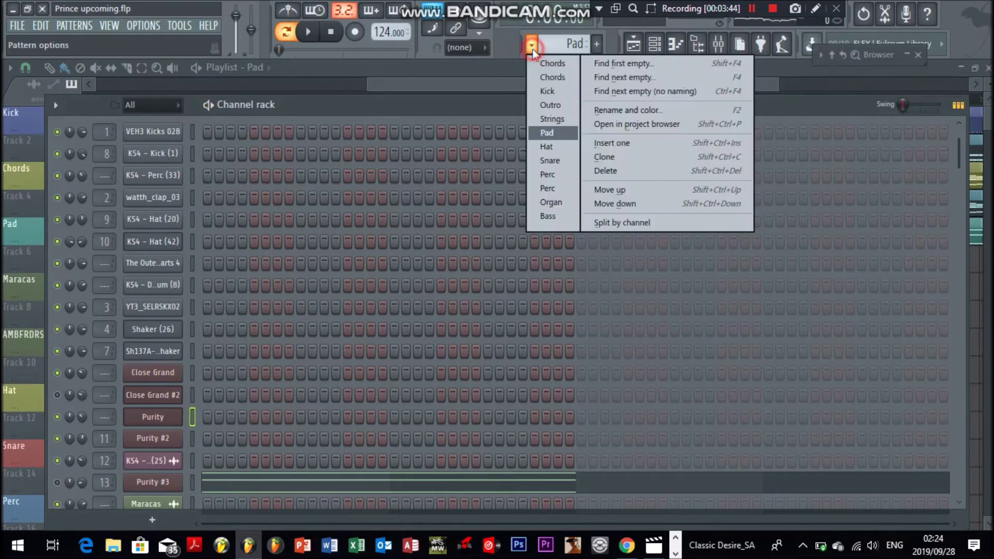
left_click(558, 148)
key("space")
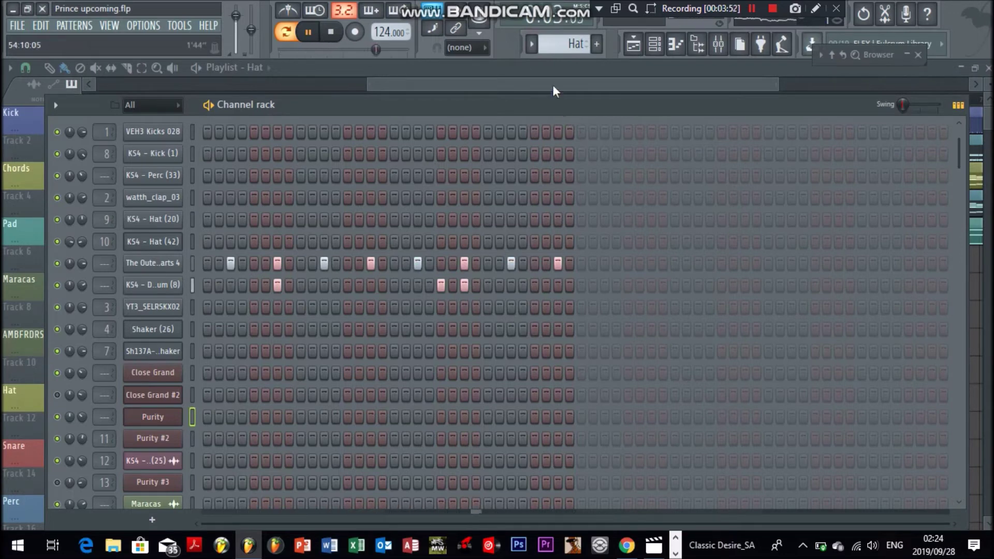
key("space")
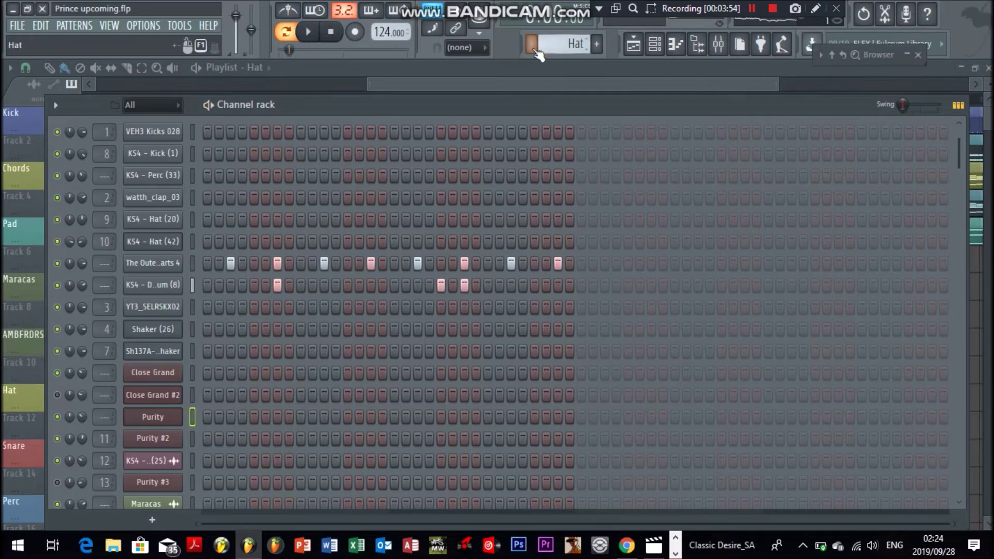
Select the Snare pattern and open the Aco snare channel's notes in the piano roll
left_click(532, 45)
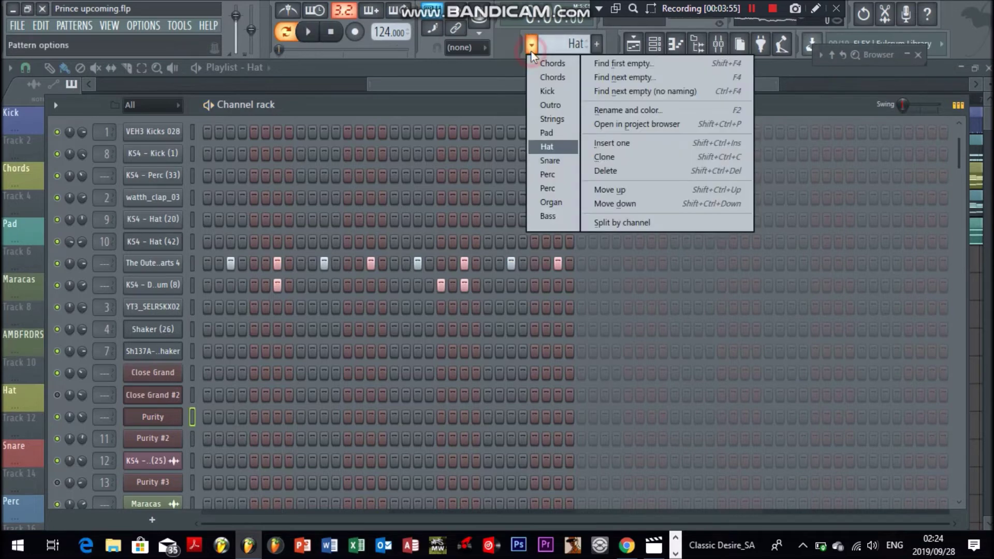
left_click(550, 161)
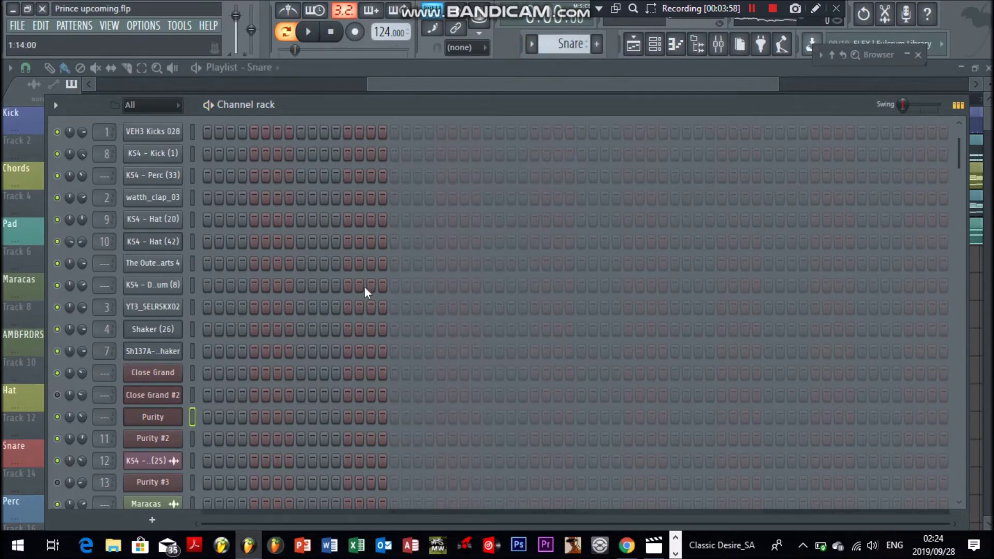
scroll(364, 287, "down", 5)
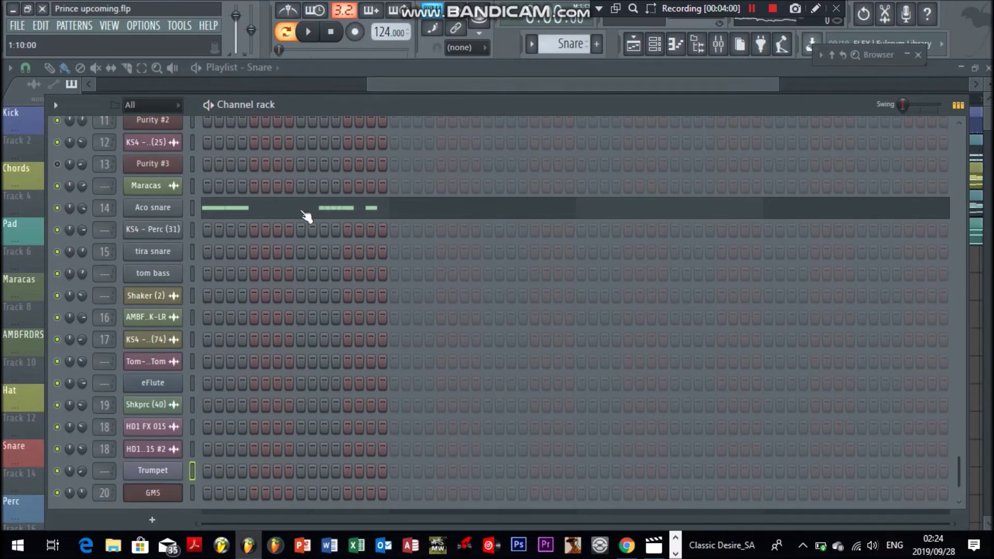
left_click(303, 212)
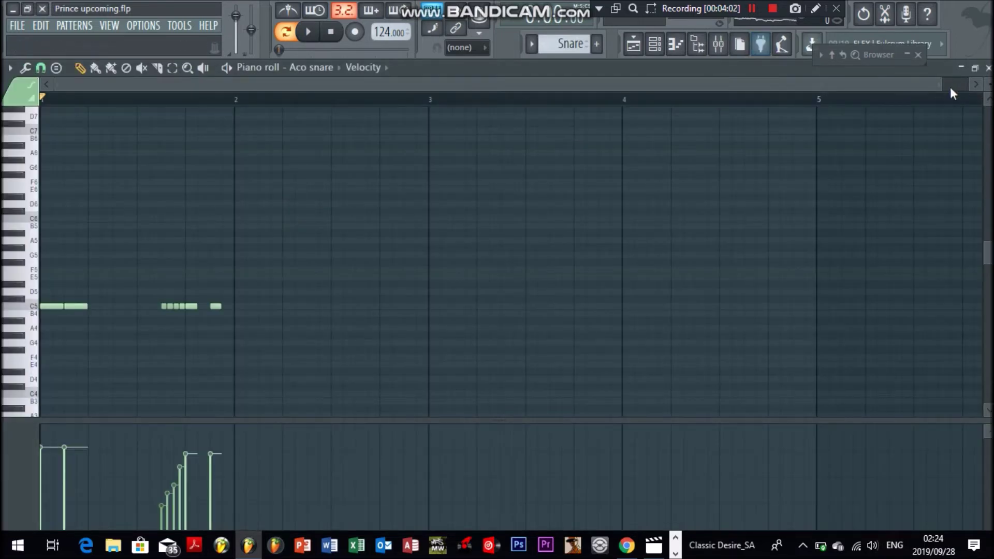
Enlarge the first bar of the Aco snare notes, play and stop the Snare pattern, and close the piano roll
left_click_drag(942, 90, 315, 224)
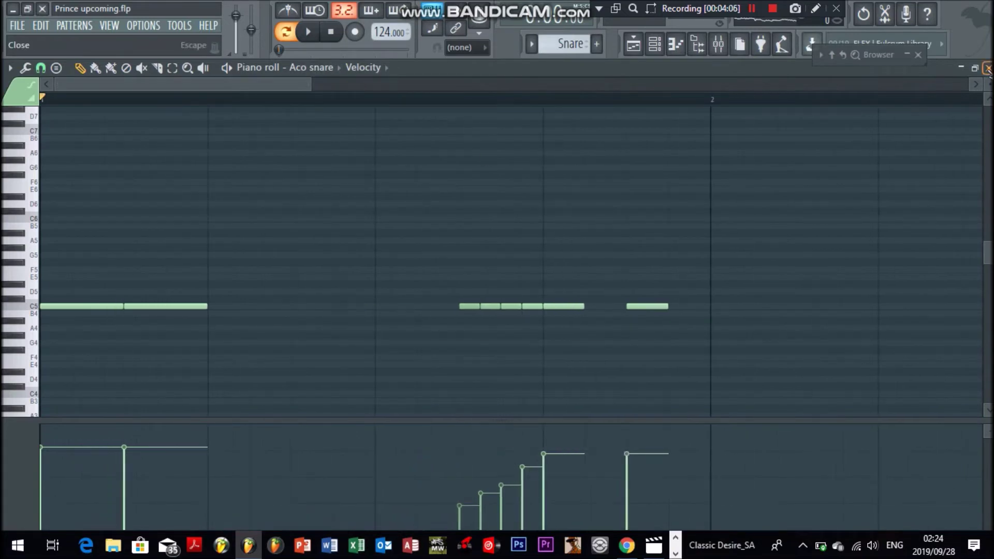
left_click_drag(990, 83, 991, 89)
key("space")
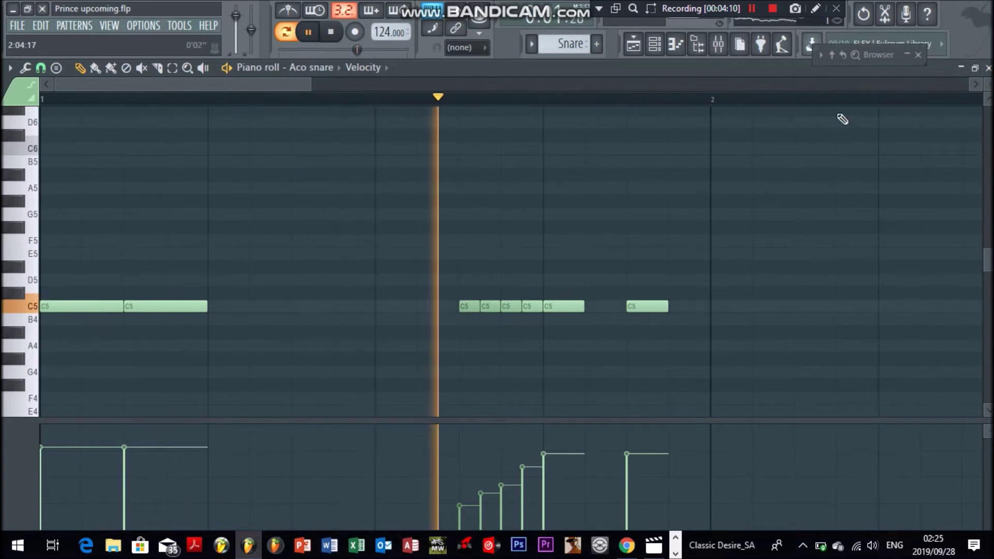
key("space")
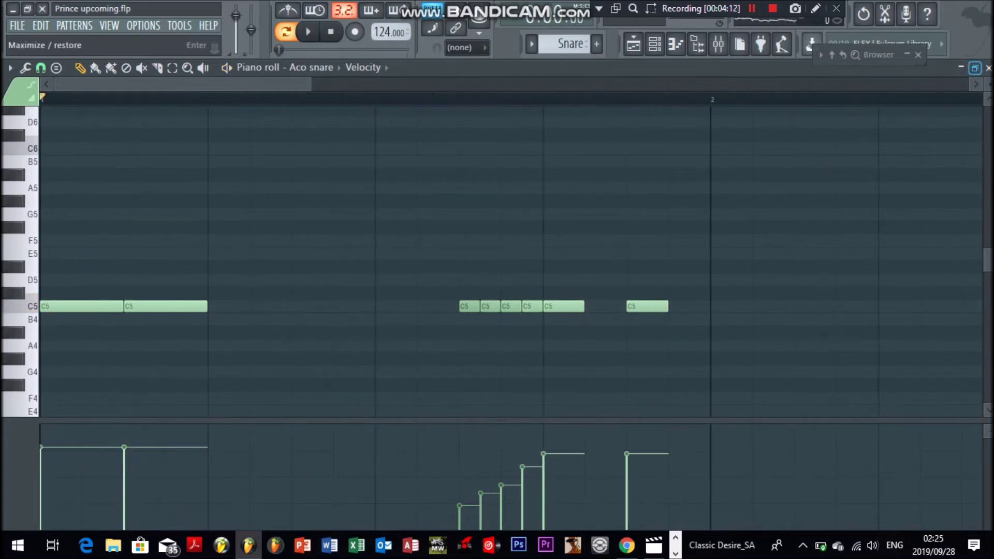
left_click(987, 68)
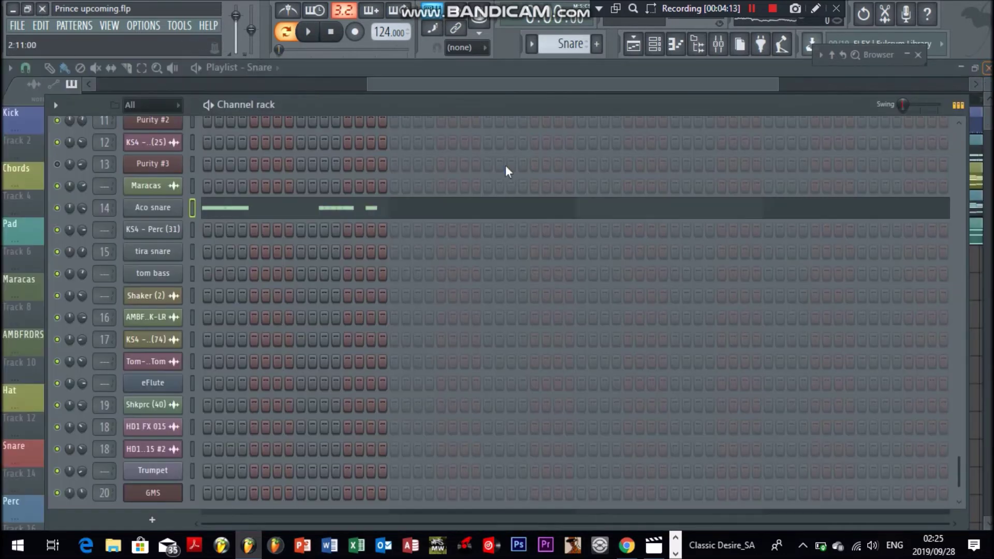
Audition the first Perc pattern with the tom bass, followed by the second with KS4 - Perc (31)
left_click(532, 45)
left_click(549, 174)
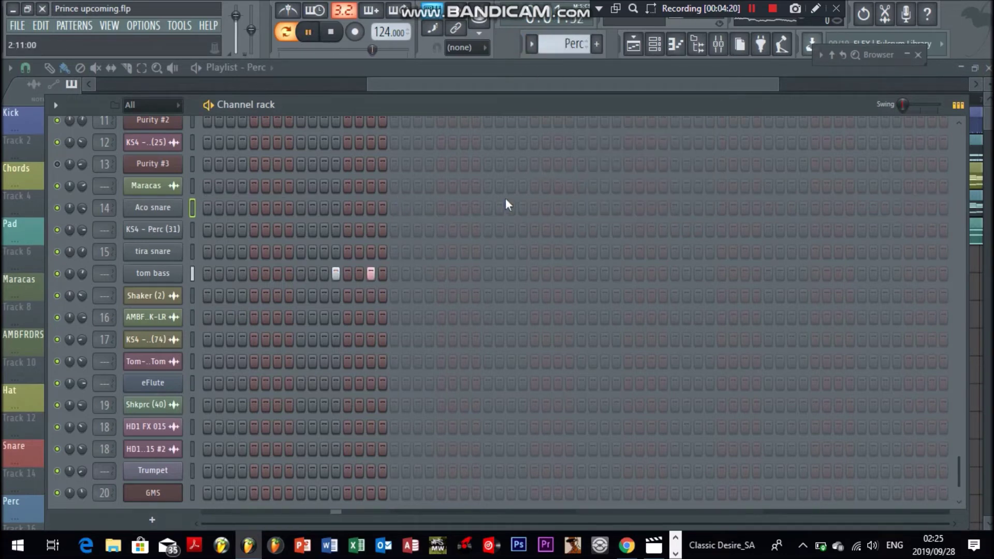
left_click(531, 44)
left_click(558, 185)
key("space")
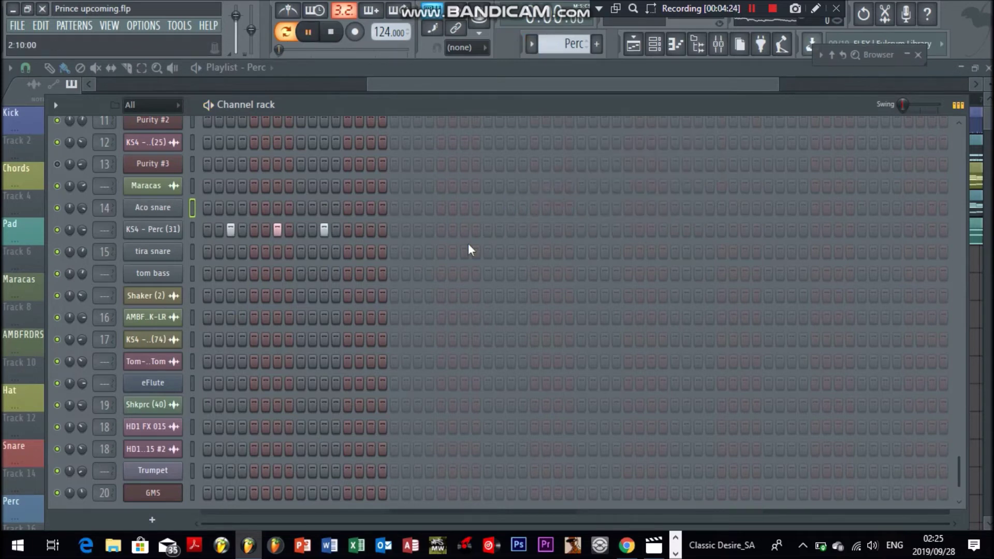
Audition the Organ pattern while viewing the Trumpet channel's notes in the piano roll, ending with the piano roll closed and playback stopped
left_click(532, 46)
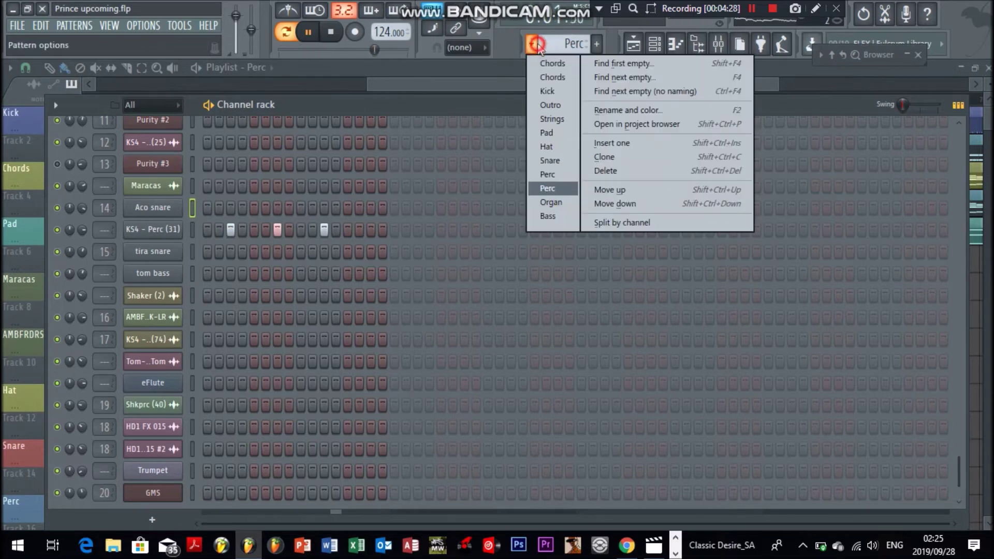
left_click(572, 207)
key("space")
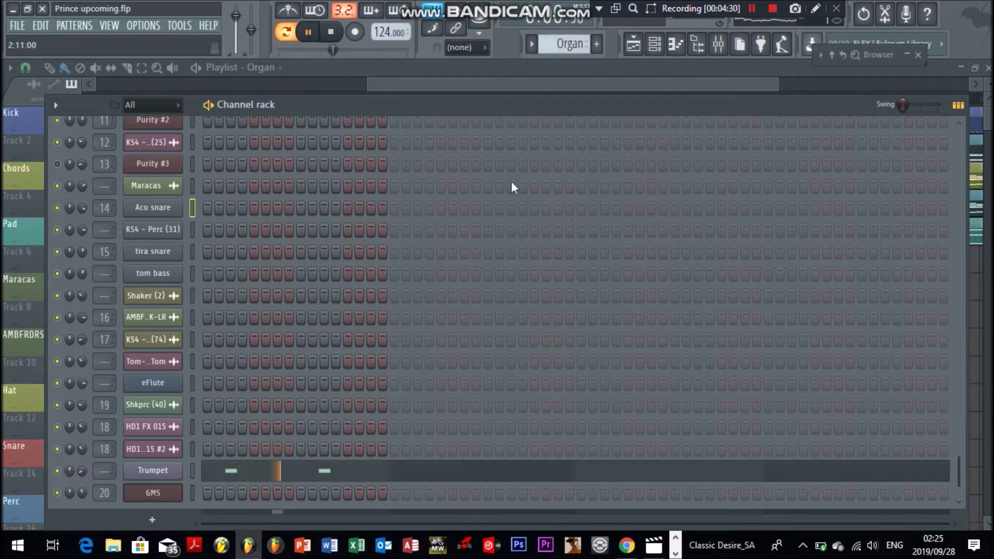
left_click(251, 469)
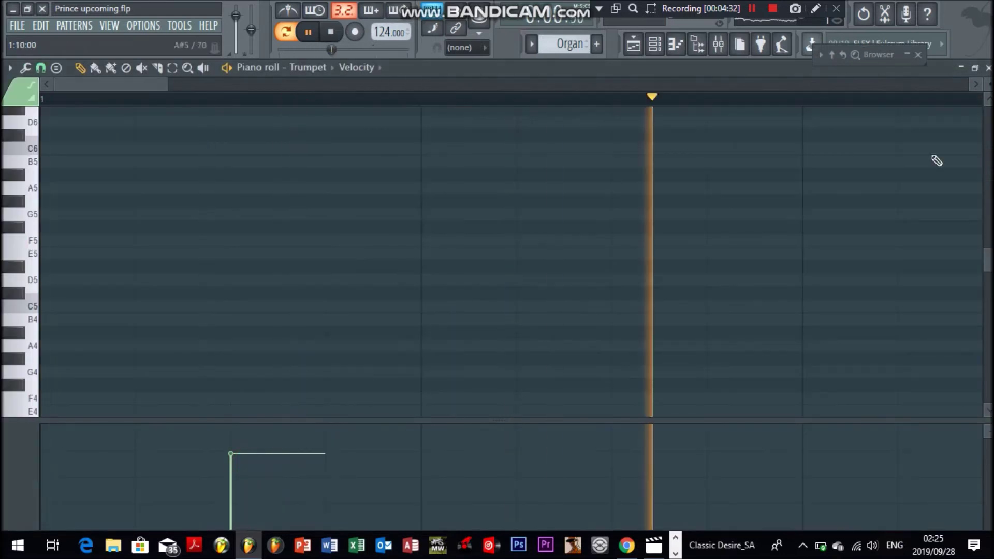
mouse_move(988, 313)
left_mouse_down()
mouse_move(989, 346)
mouse_move(988, 323)
left_mouse_up()
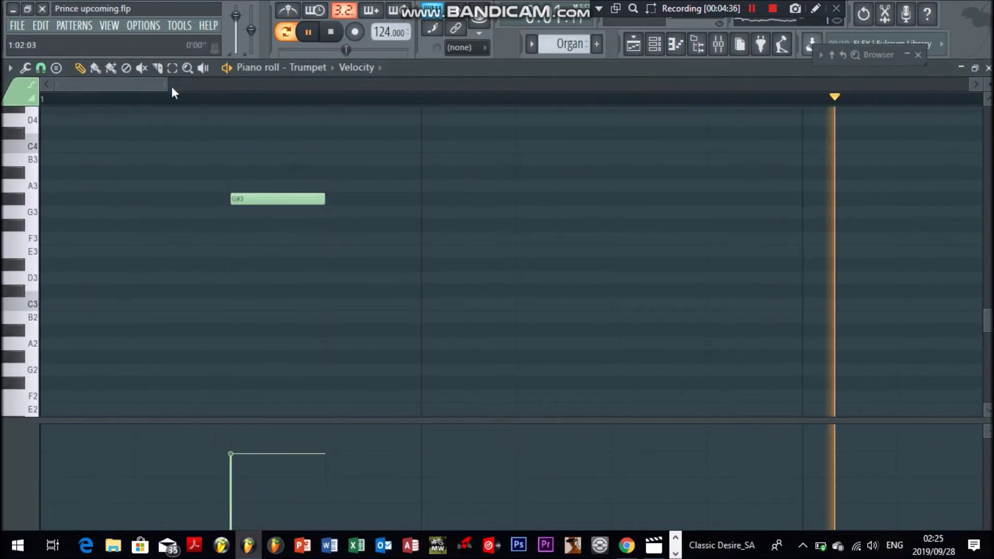
left_click_drag(166, 84, 476, 63)
left_click_drag(988, 319, 988, 299)
left_click(988, 68)
key("space")
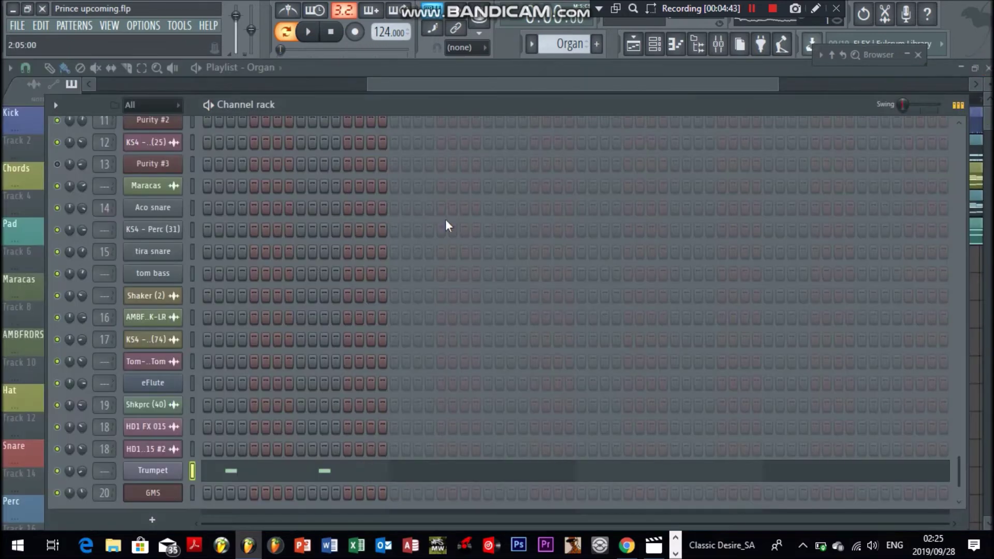
Select the Bass pattern and play it with all eight bars of the GMS channel's notes displayed in the piano roll
left_click(533, 44)
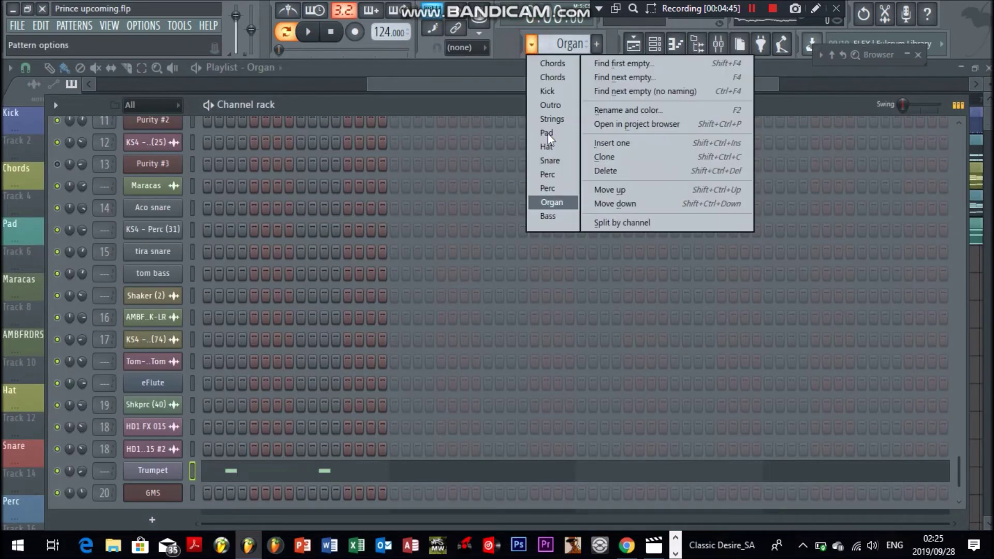
left_click(553, 215)
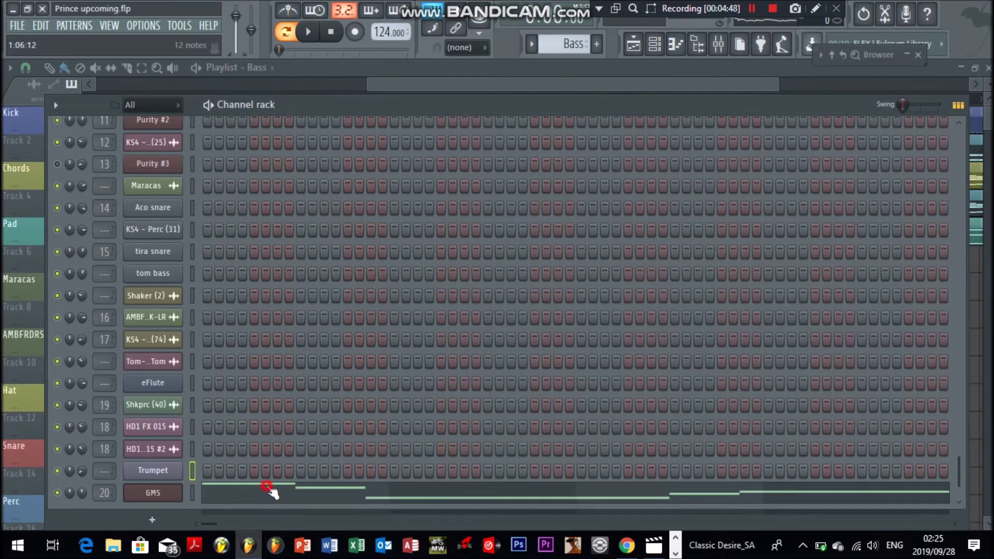
left_click(273, 494)
key("space")
left_click_drag(129, 87, 809, 84)
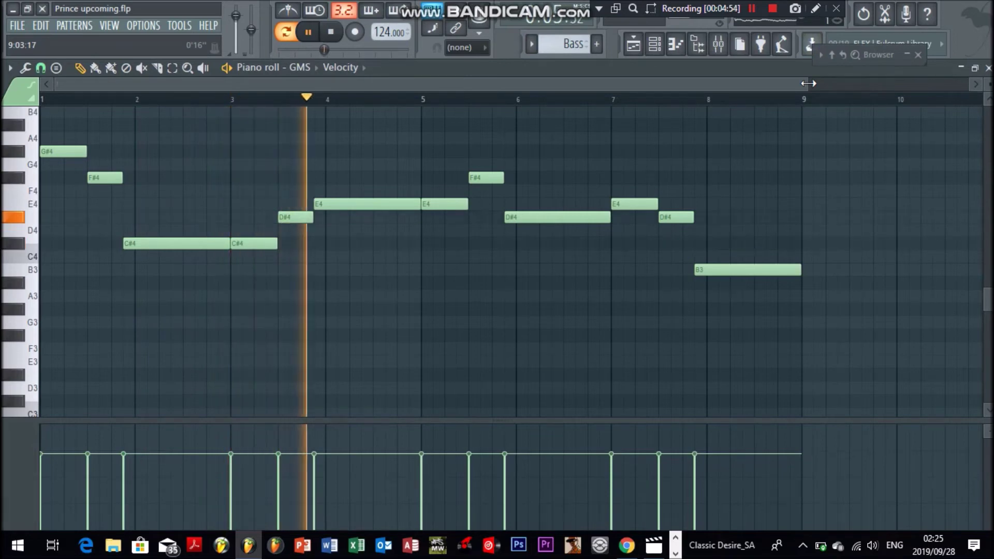
Leave the piano roll and examine the GMS synthesizer's settings from the channel rack while the Bass pattern plays
left_click(656, 47)
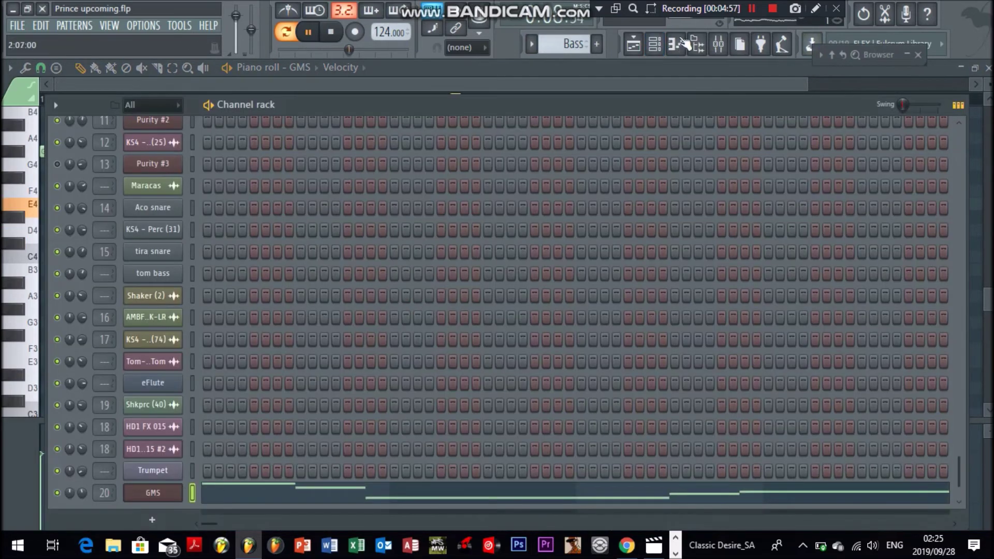
left_click(655, 47)
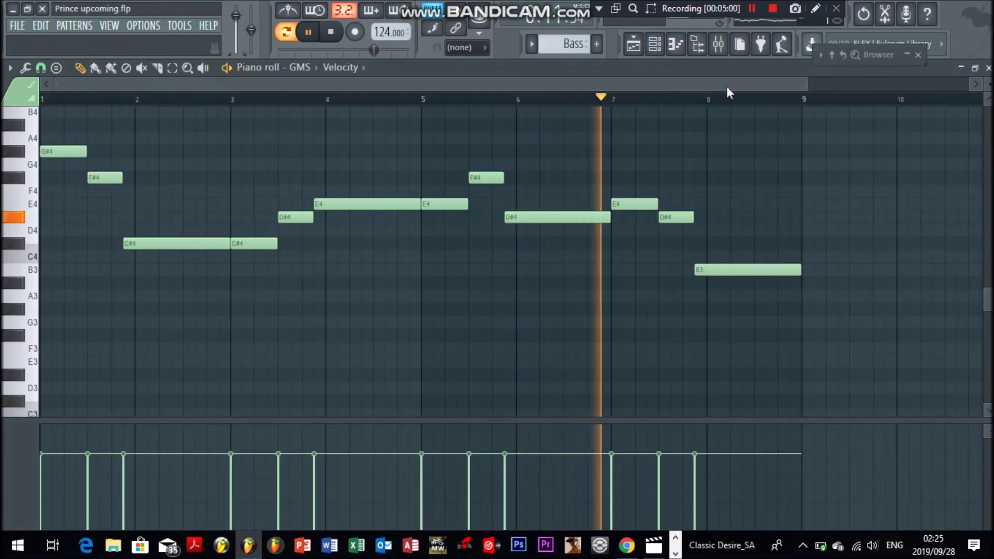
left_click(988, 68)
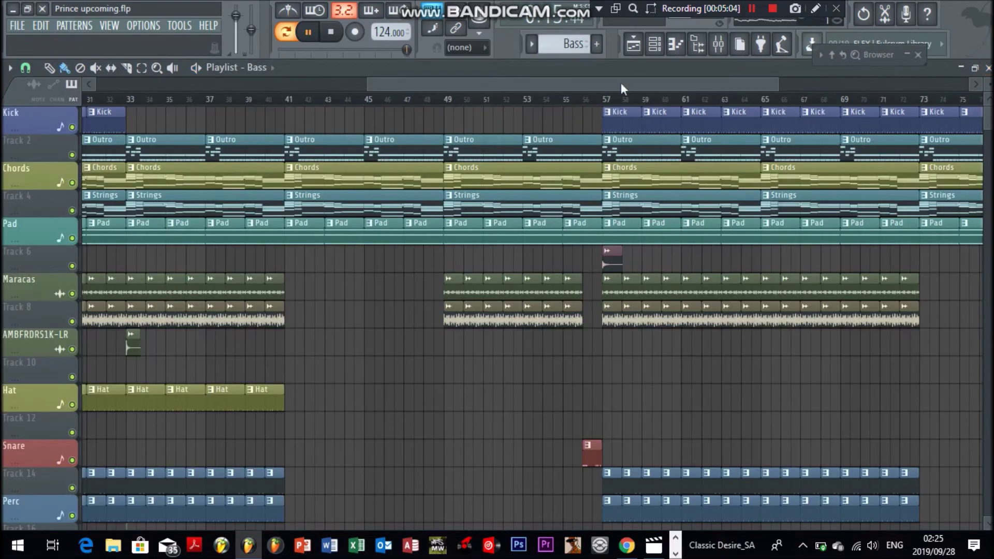
left_click(655, 48)
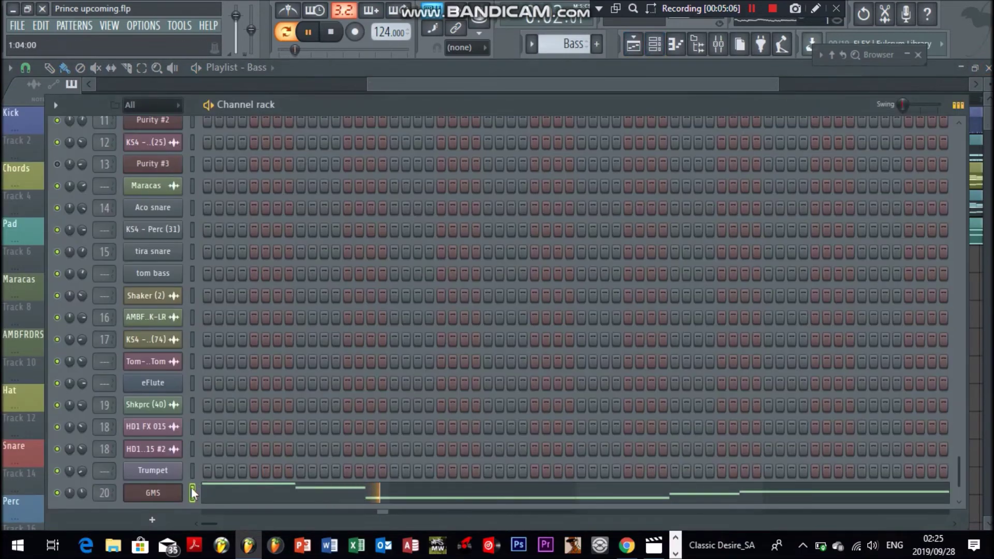
left_click(166, 492)
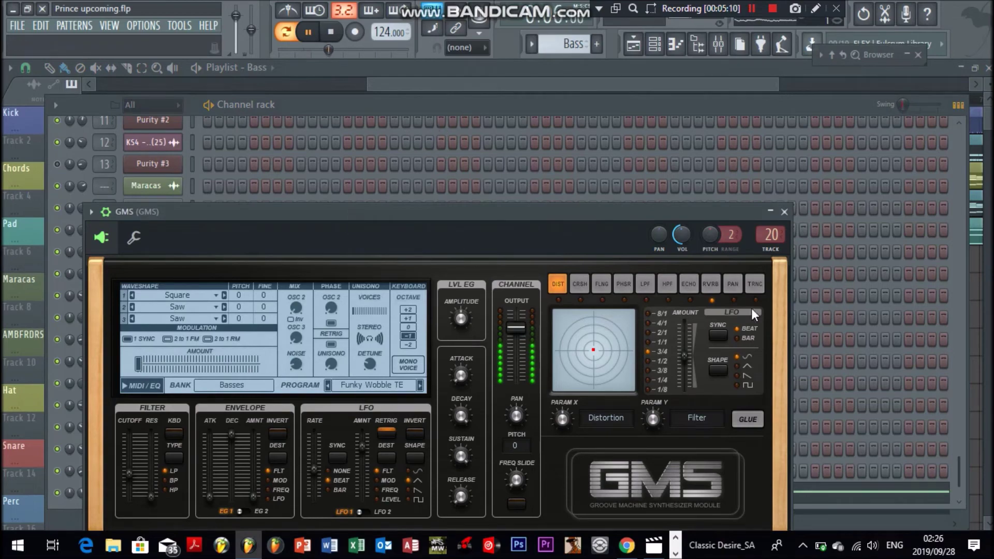
left_click(785, 211)
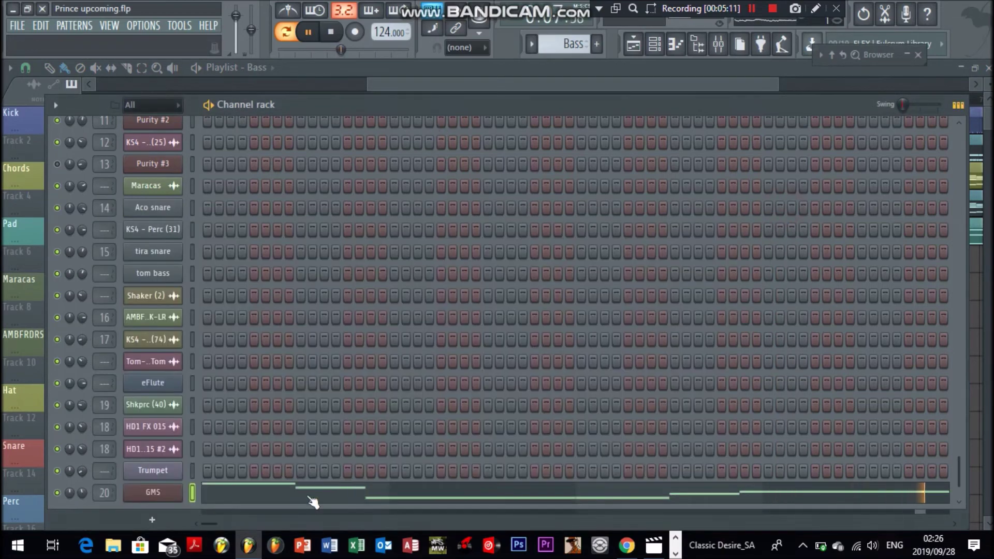
Reopen the GMS notes in the piano roll, stop playback, and lower the long D#4 note leading up to bar 7 to C4
left_click(282, 493)
left_click_drag(386, 88, 857, 85)
key("space")
left_click_drag(496, 219, 499, 259)
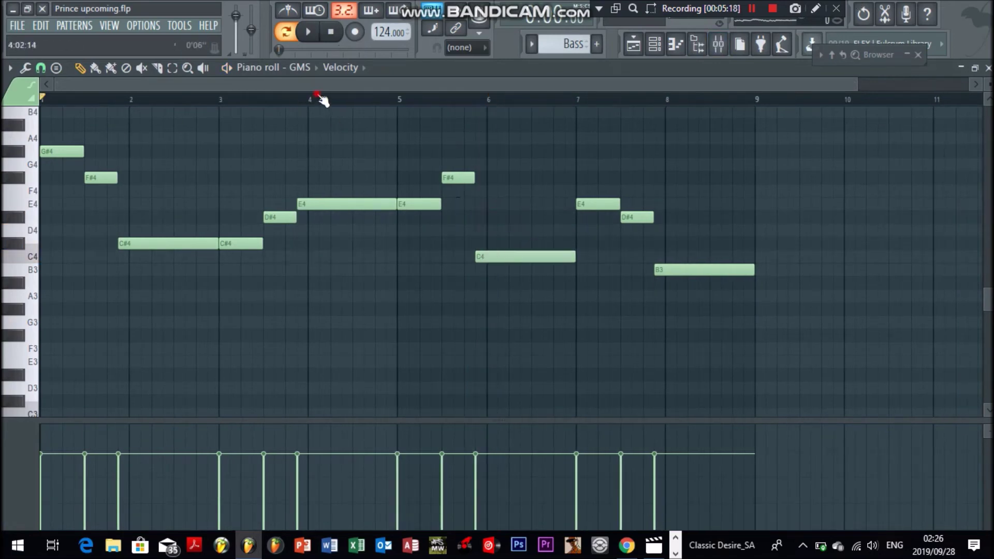
Play the bass line from bar 4 and raise the long note leading up to bar 7 to C#4
left_click(317, 97)
left_click(361, 81)
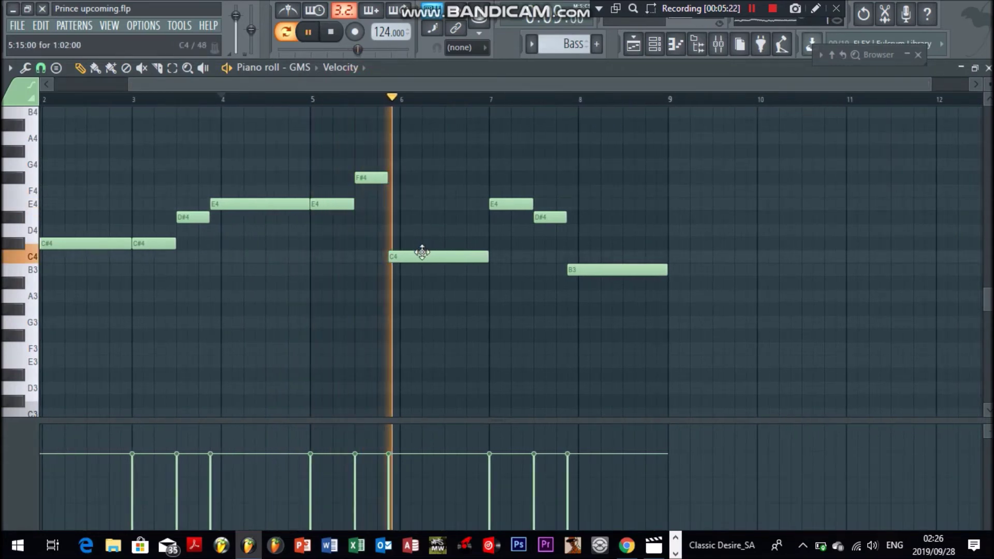
key("space")
key("space")
left_click_drag(422, 252, 422, 233)
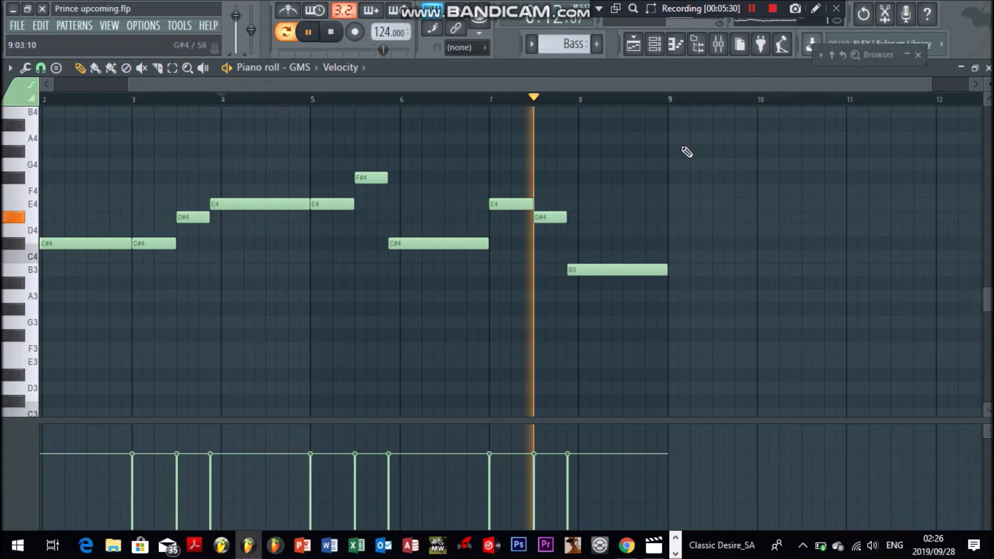
key("space")
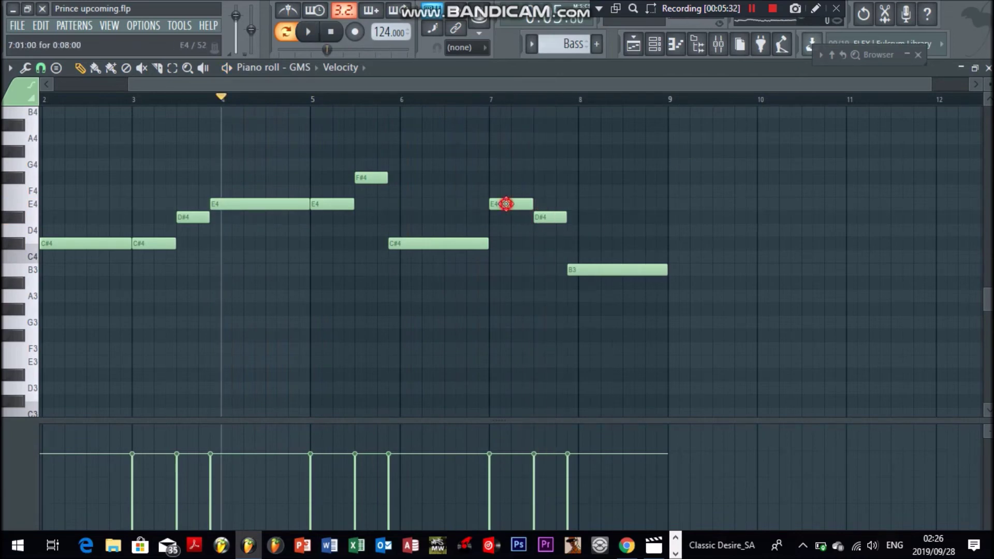
Try the two short notes in bar 7 at D#4 and D4 during playback, and move them back to E4 and D#4
key("space")
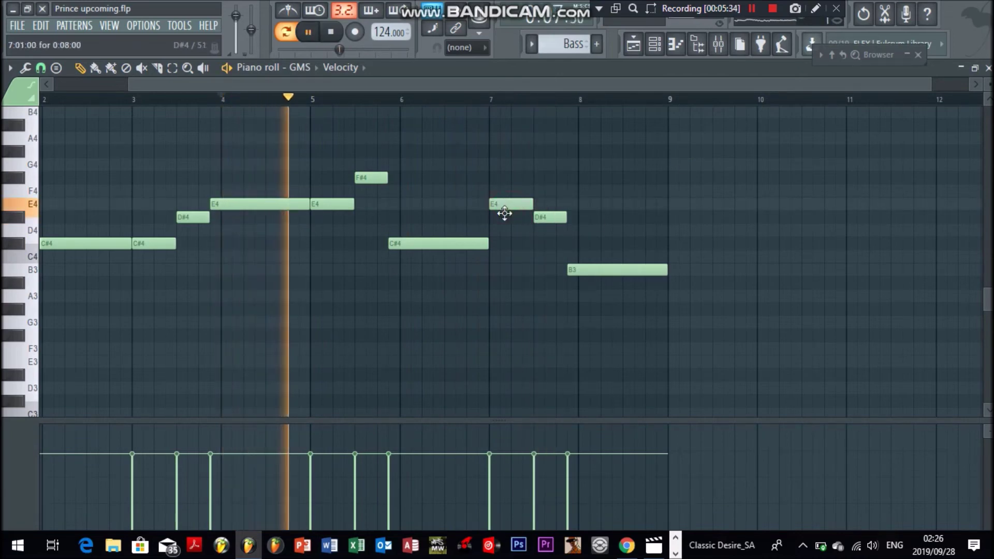
left_click_drag(504, 215, 502, 226)
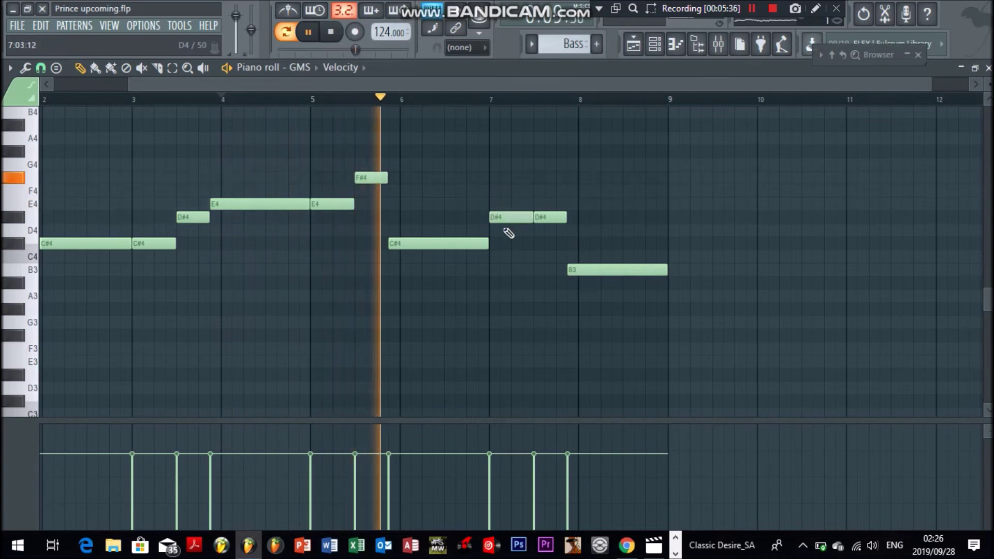
left_click_drag(542, 217, 546, 237)
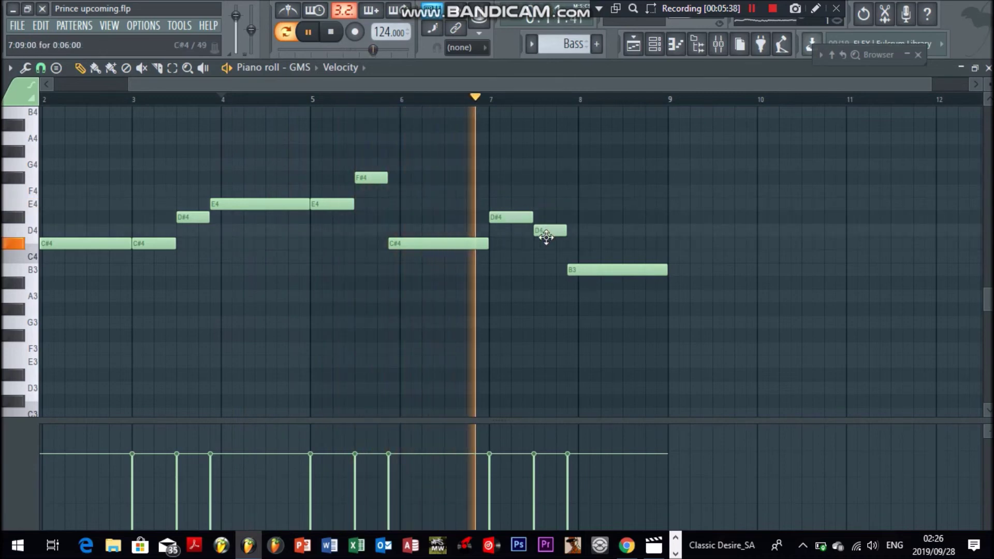
key("space")
left_click_drag(512, 204, 540, 213)
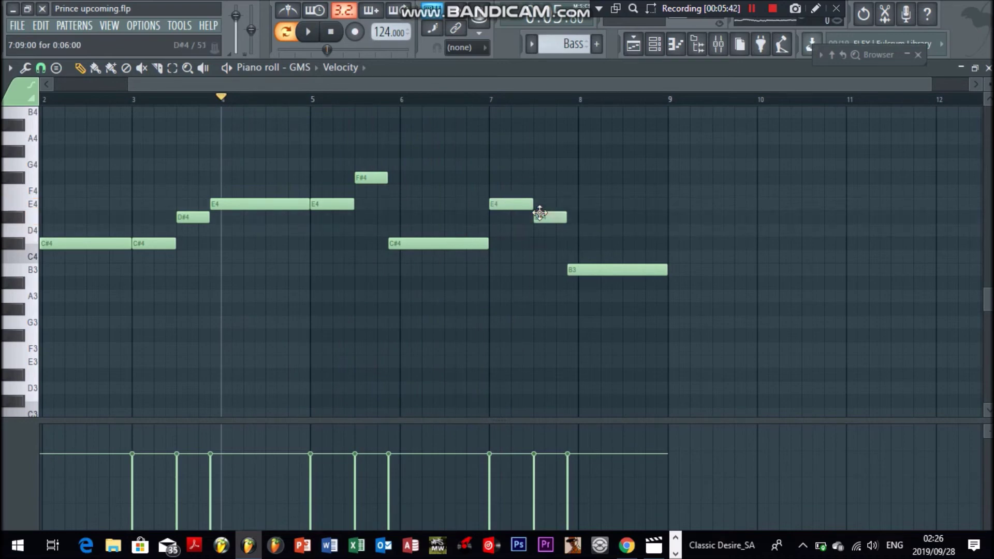
Play back the edited bass line in the piano roll and close the piano roll
key("space")
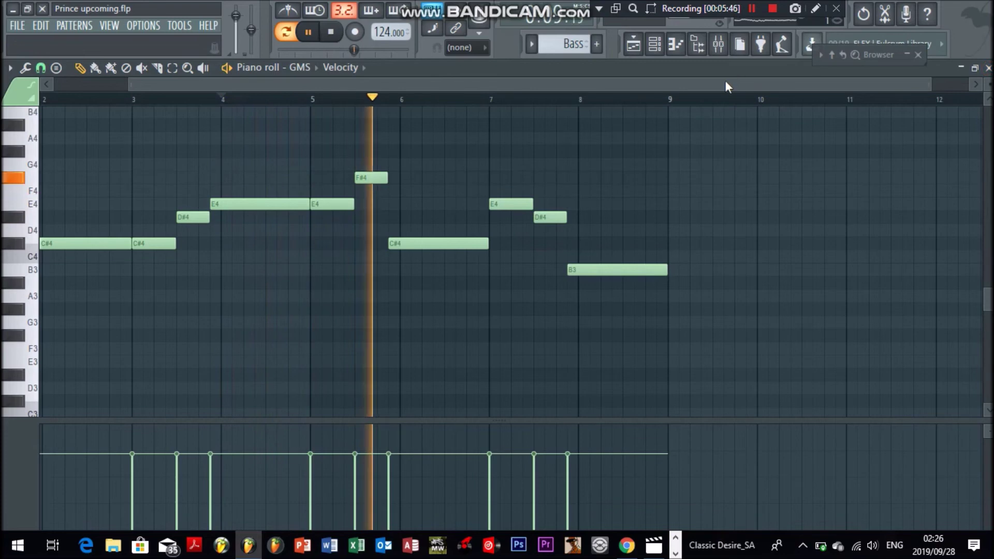
left_click_drag(725, 80, 464, 116)
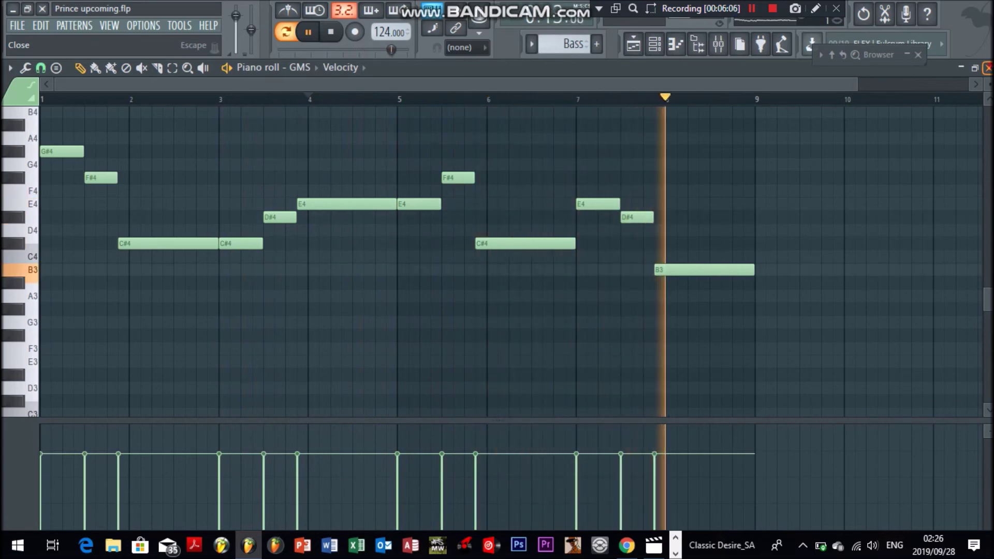
left_click(987, 68)
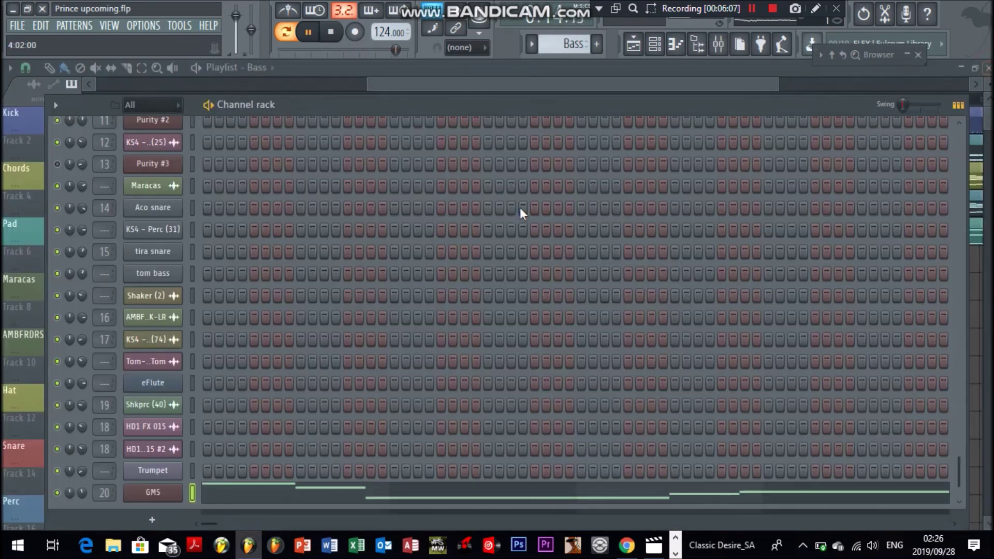
View the GMS synthesizer with its Funky Wobble TE program during playback, close it and stop the Bass pattern
left_click(161, 494)
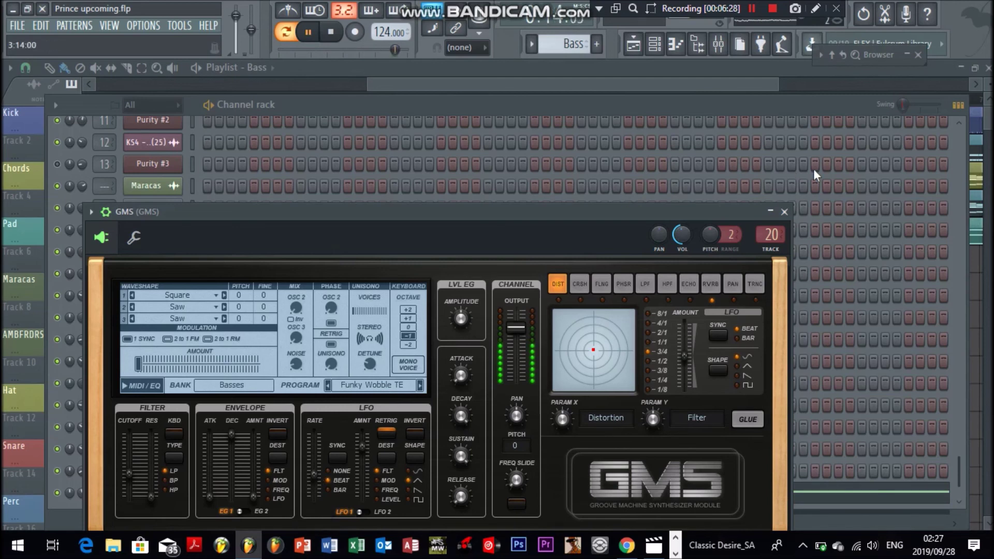
left_click(786, 211)
key("space")
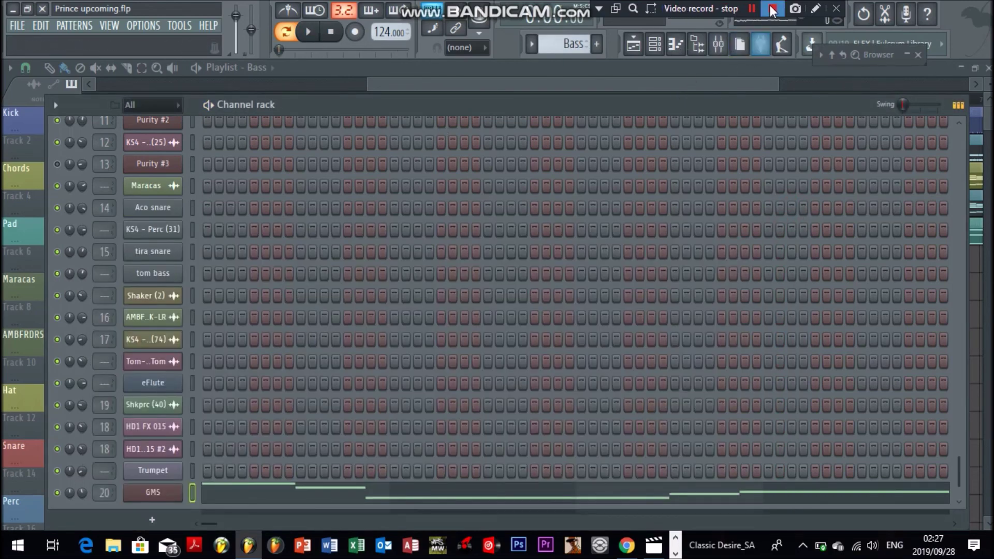
Return to the playlist, set the playback position to bar 41 and briefly start and stop playback
left_click(691, 84)
left_click_drag(777, 80, 911, 80)
left_click(239, 98)
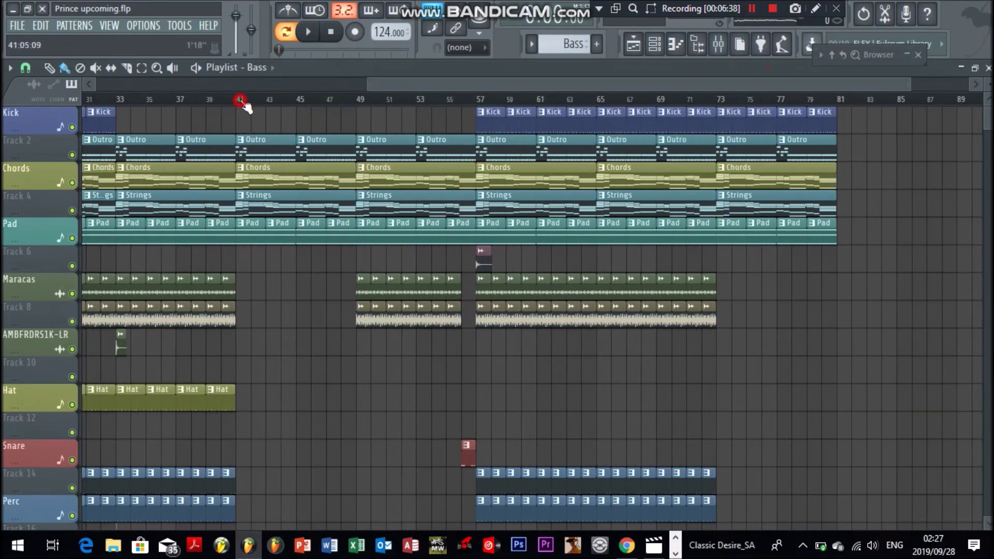
key("space")
key("space")
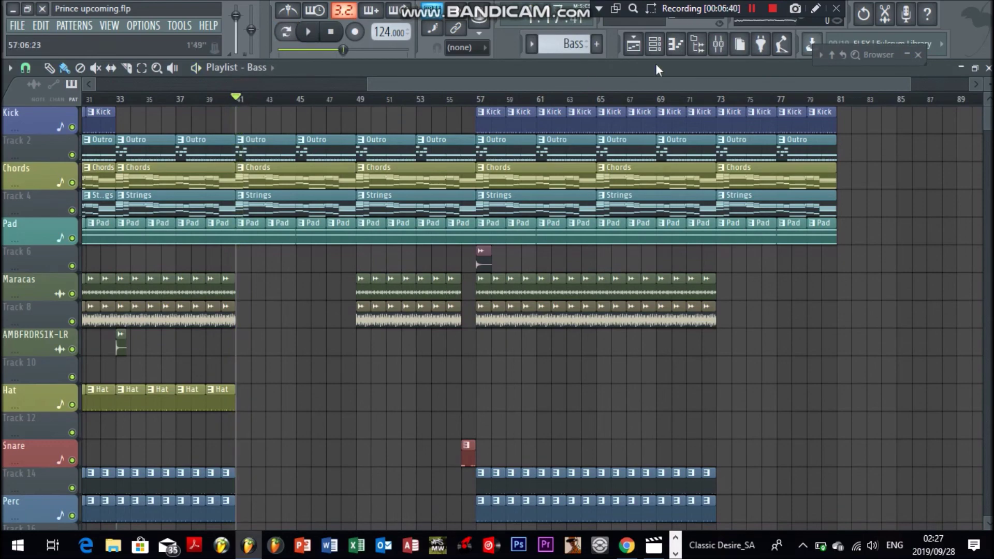